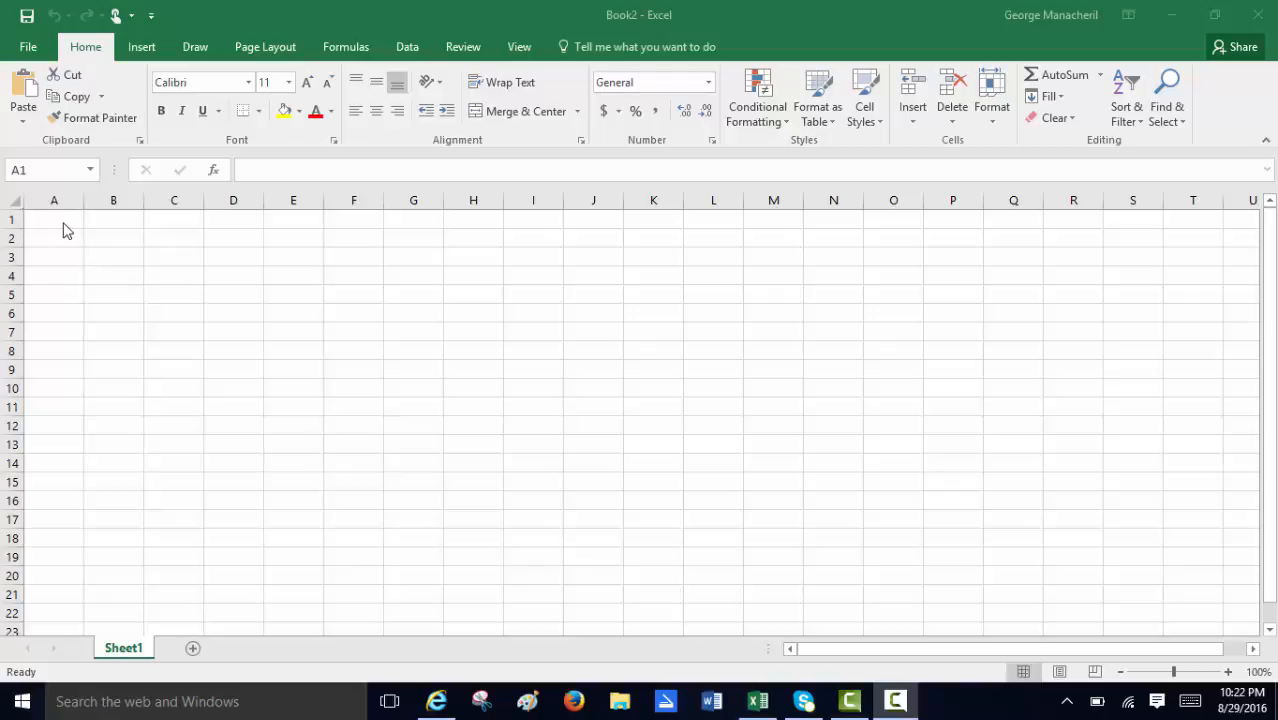
Enter 0, 5, 10 and 15 in cells A1 to A4, and 20 in cell A6.
{"action": "left_click", "coordinate": [62, 224]}
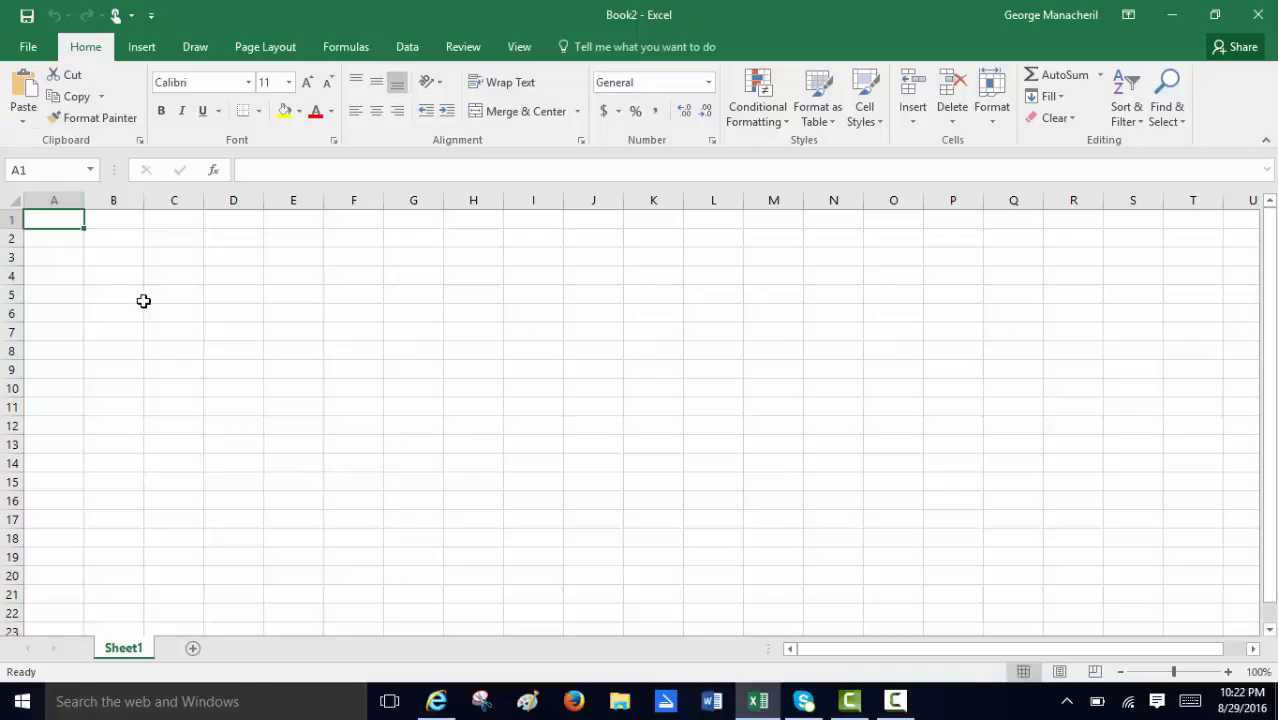
{"action": "type", "text": "0"}
{"action": "key", "text": "Return"}
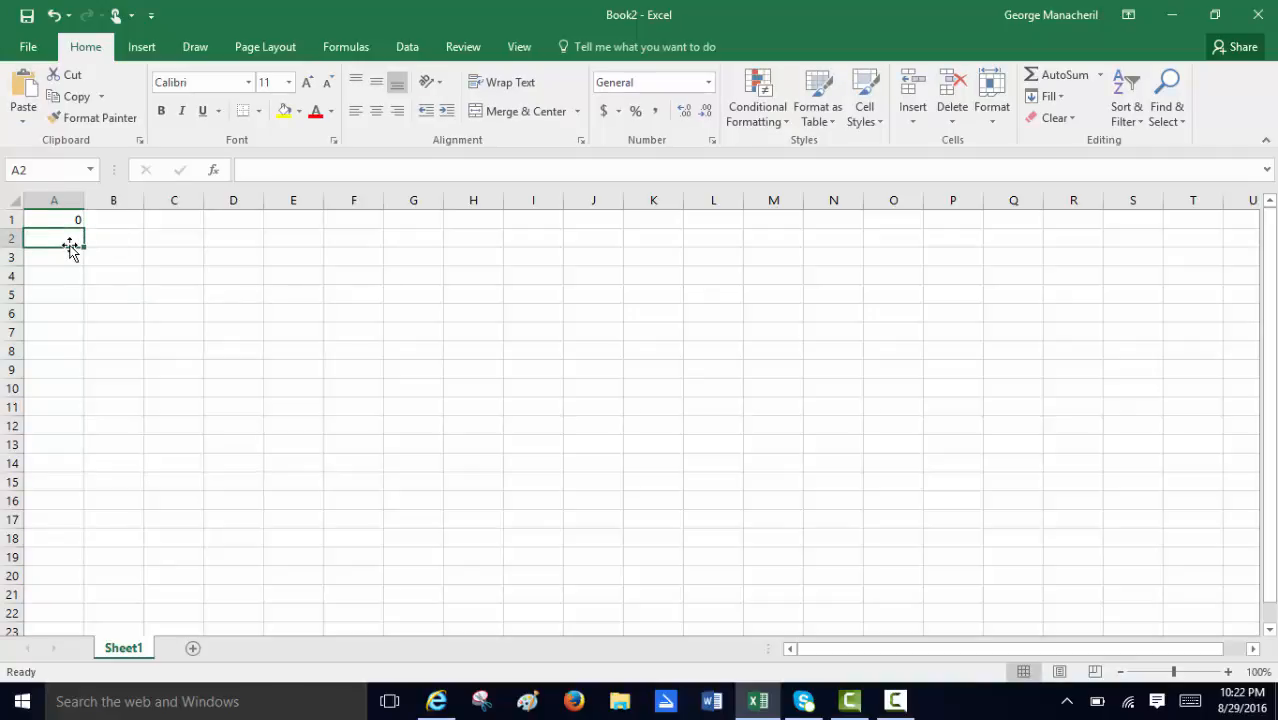
{"action": "type", "text": "5"}
{"action": "key", "text": "Return"}
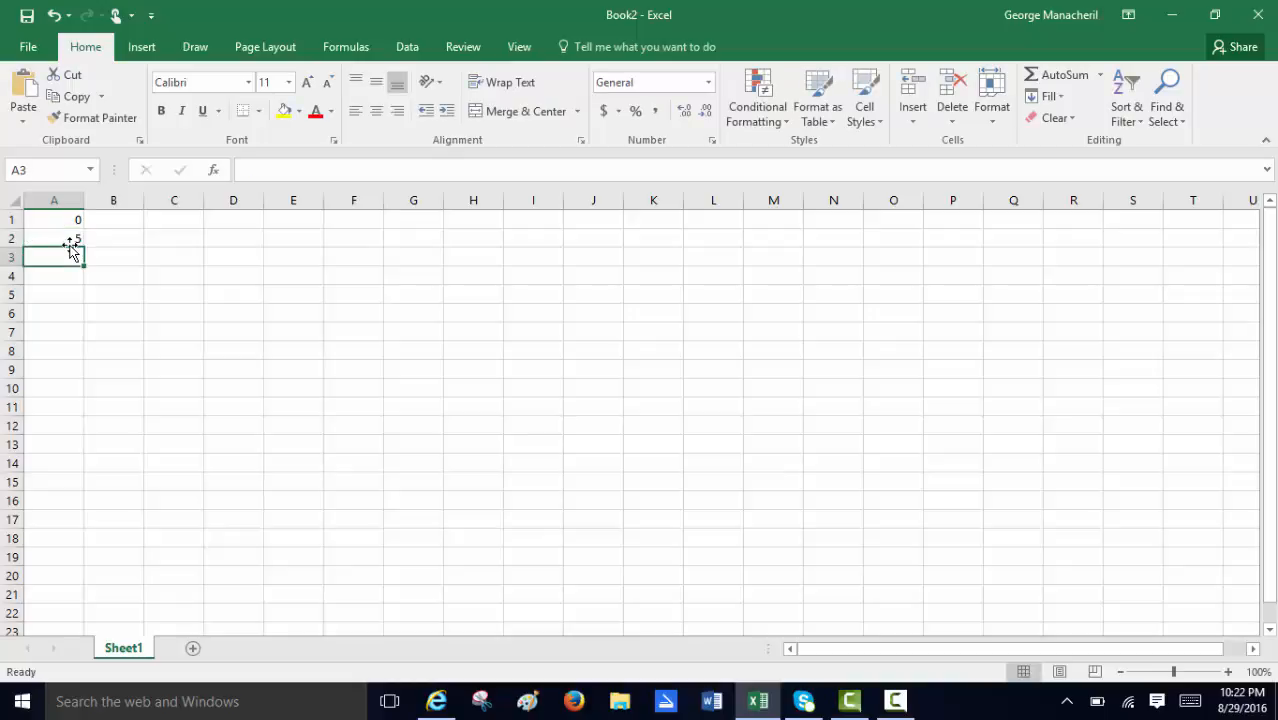
{"action": "type", "text": "10"}
{"action": "key", "text": "Return"}
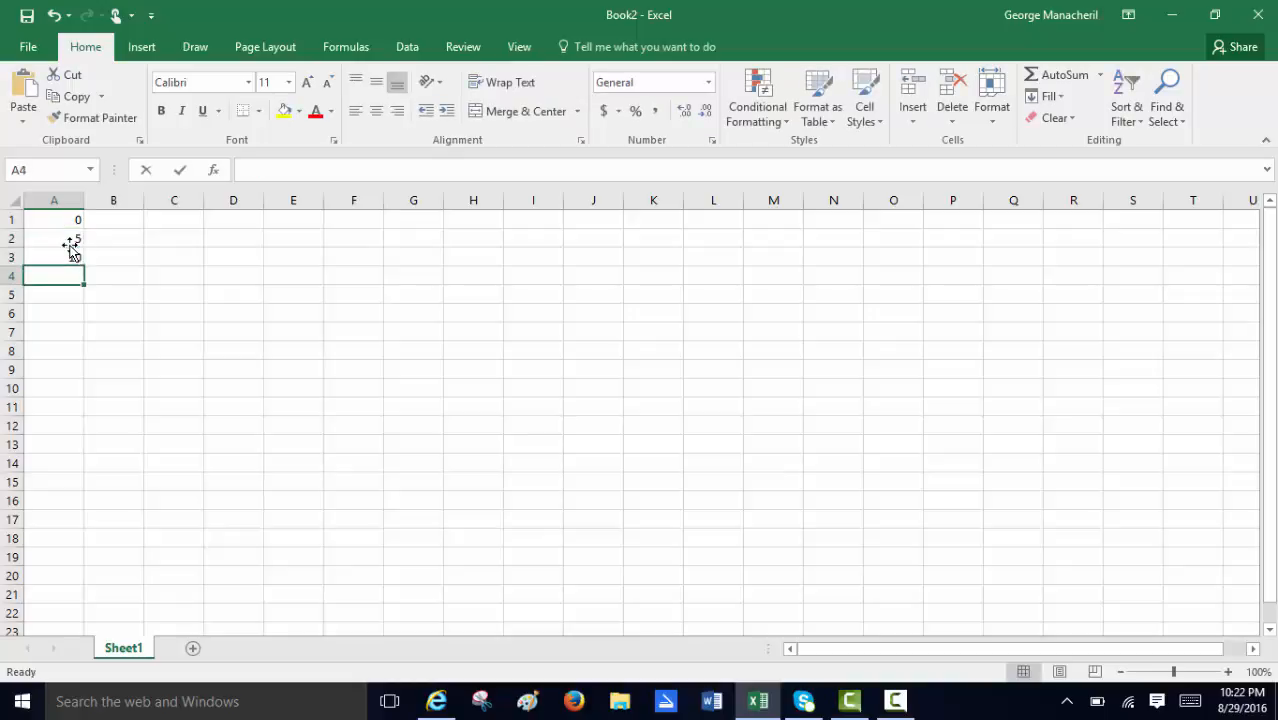
{"action": "type", "text": "15"}
{"action": "key", "text": "Return"}
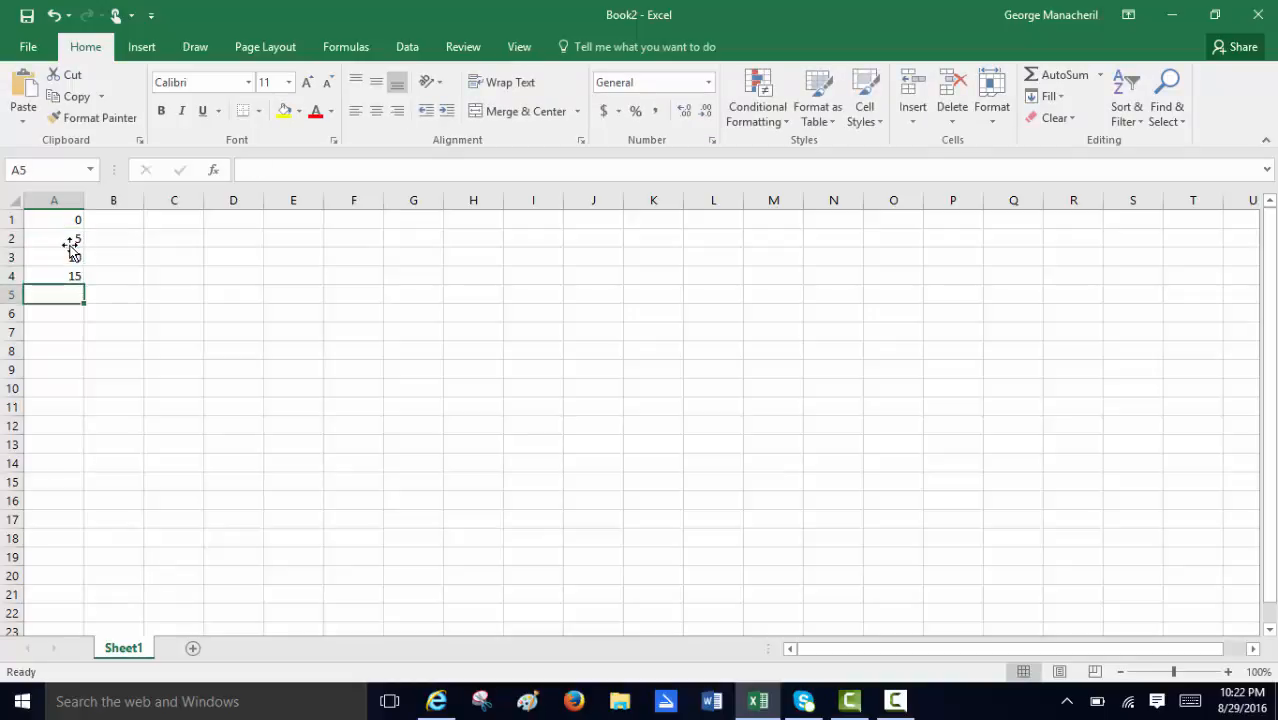
{"action": "key", "text": "Return"}
{"action": "type", "text": "20"}
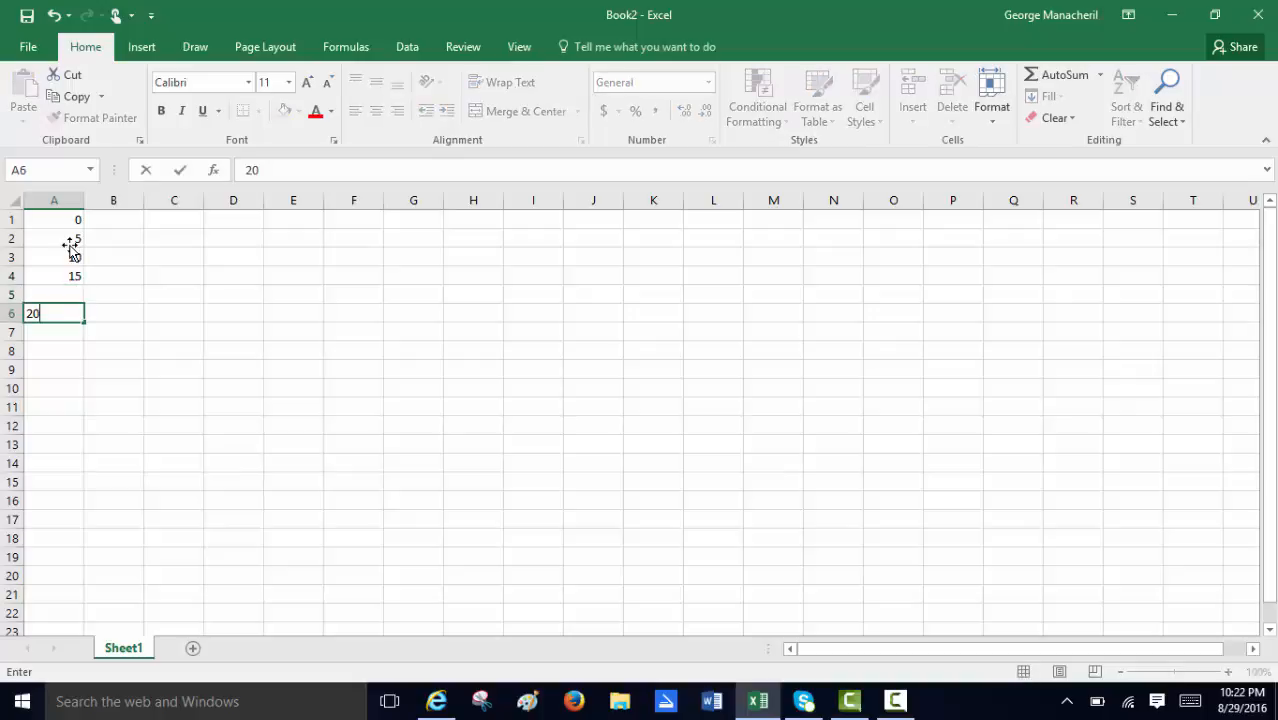
Enter 50, 100, 150, 200 and 250 in cells B1 to B5.
{"action": "left_click", "coordinate": [125, 225]}
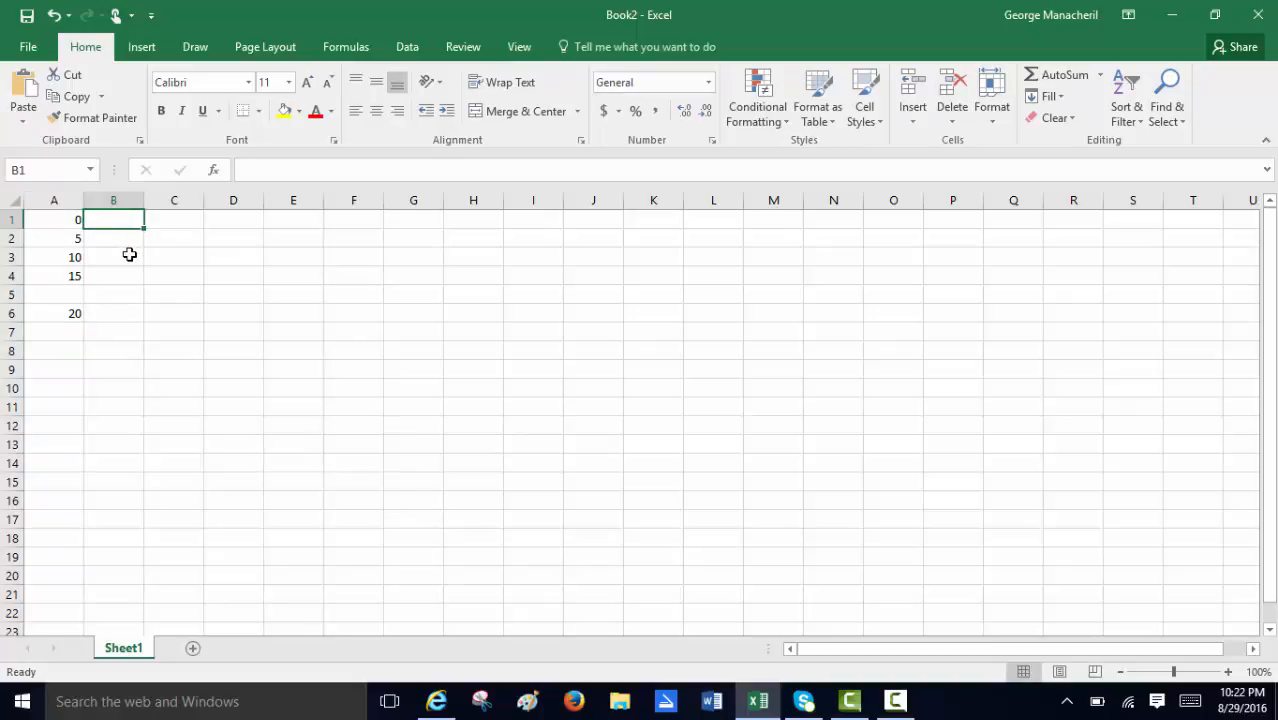
{"action": "type", "text": "50"}
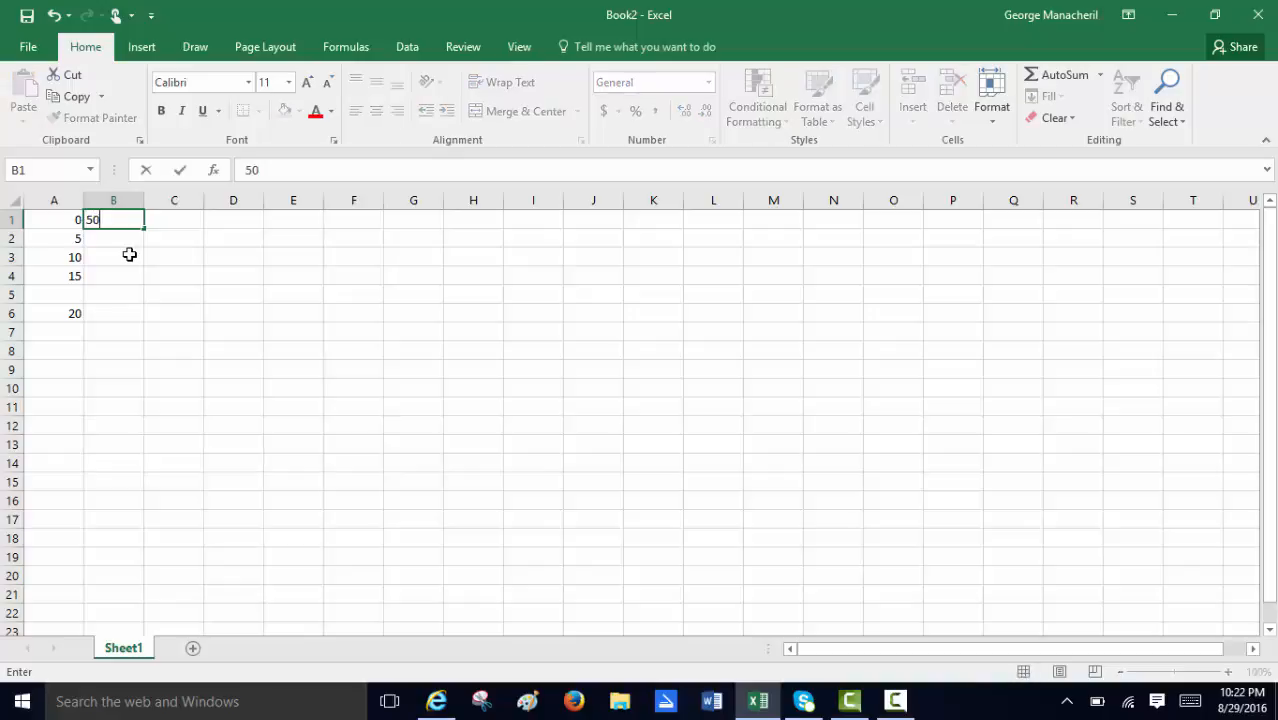
{"action": "key", "text": "Return"}
{"action": "type", "text": "100"}
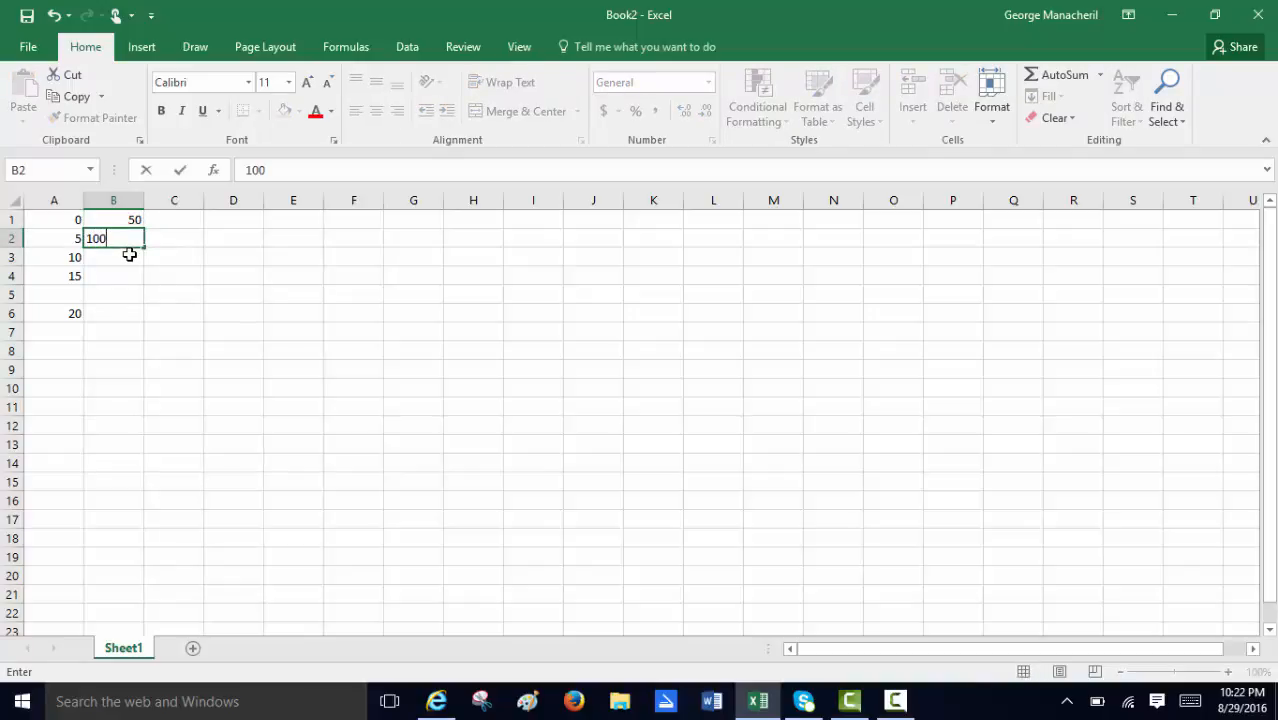
{"action": "key", "text": "Return"}
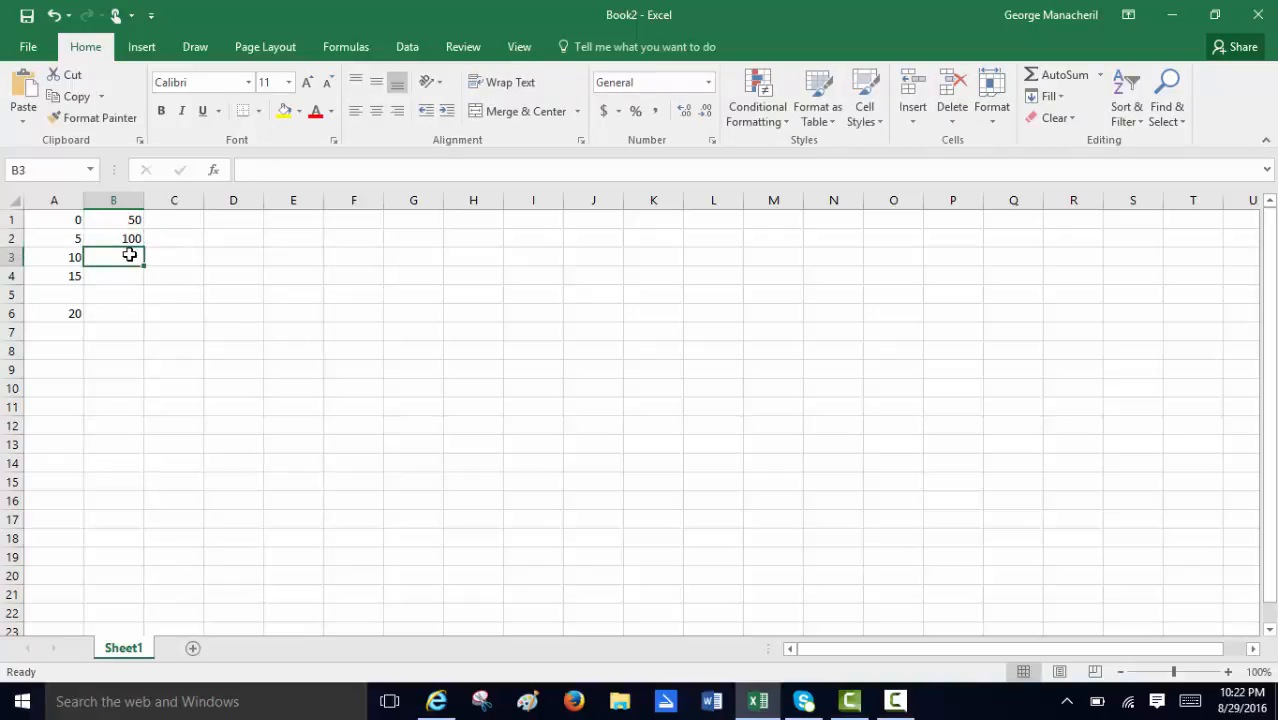
{"action": "type", "text": "150"}
{"action": "key", "text": "Return"}
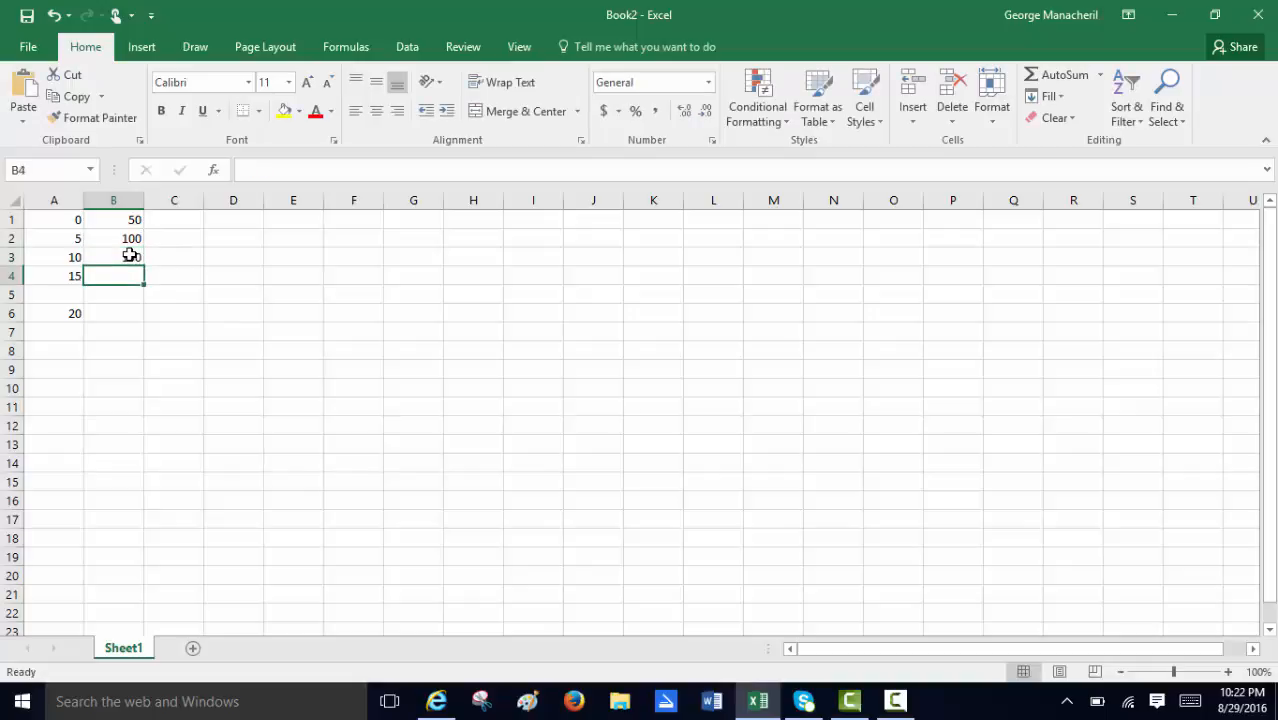
{"action": "type", "text": "200"}
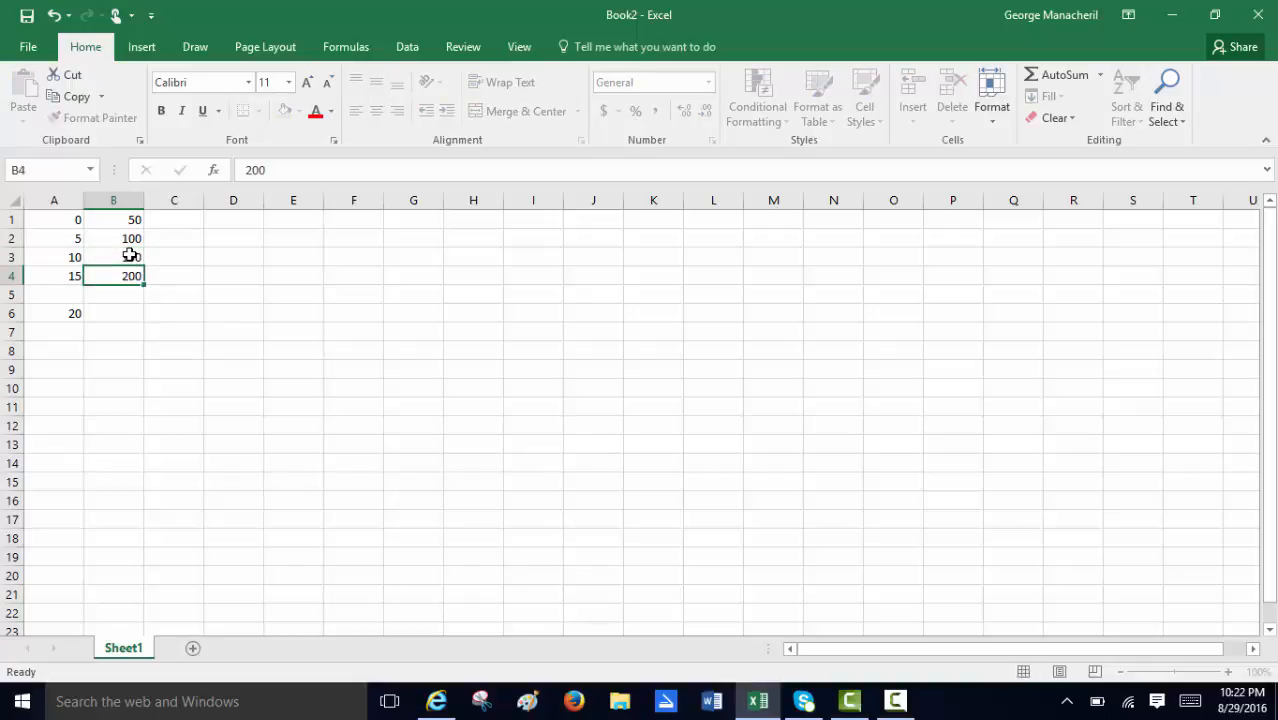
{"action": "key", "text": "Return"}
{"action": "type", "text": "250"}
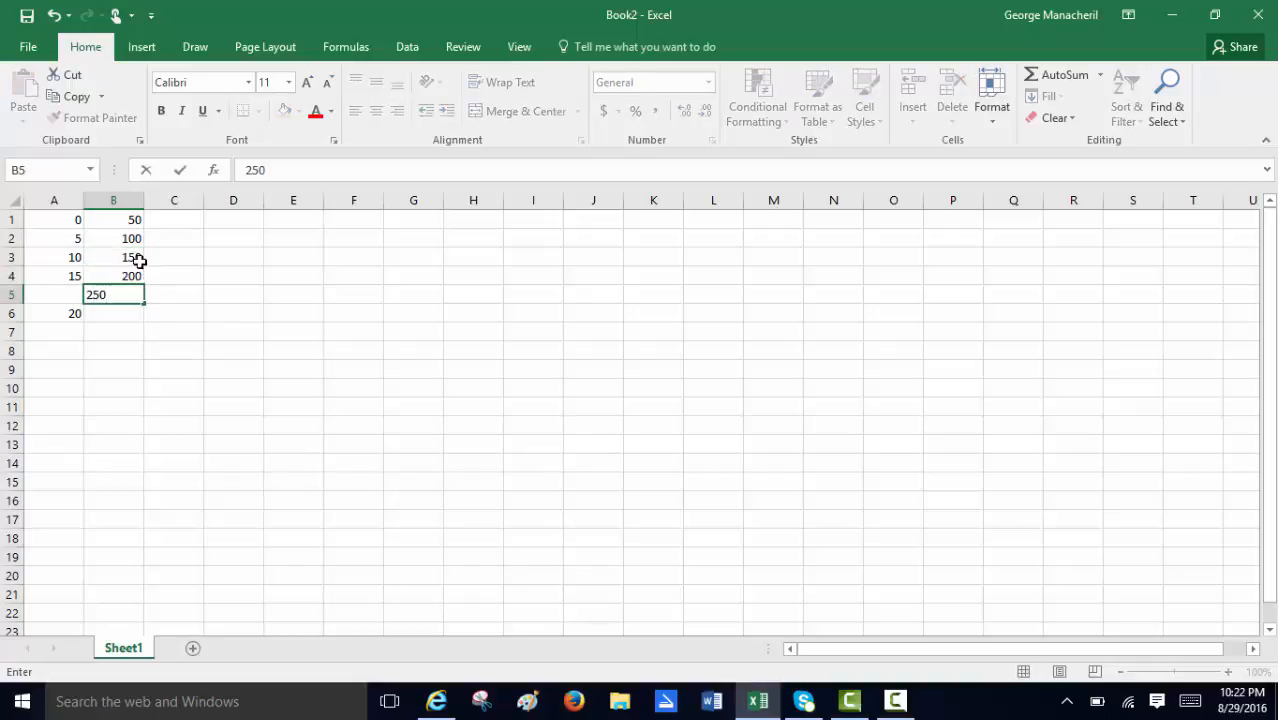
{"action": "key", "text": "Return"}
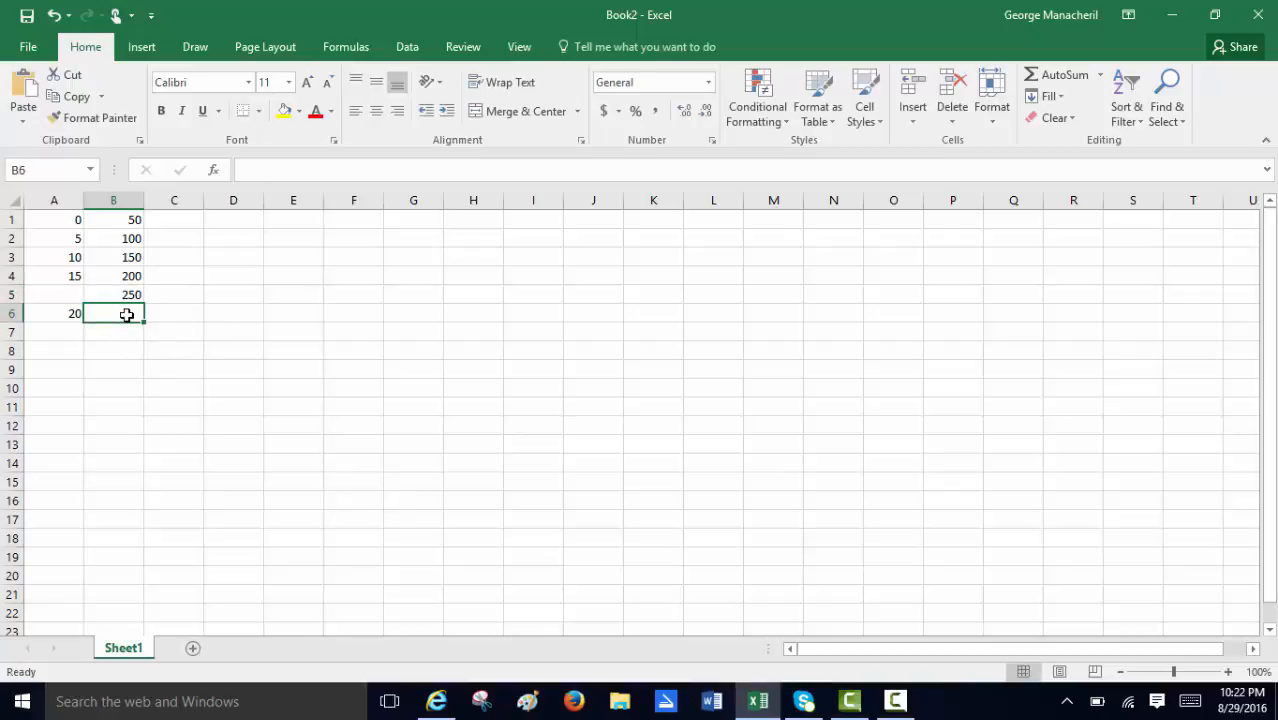
Fill the empty cell A5 with 20 and clear the misplaced value in A6.
{"action": "left_click", "coordinate": [79, 297]}
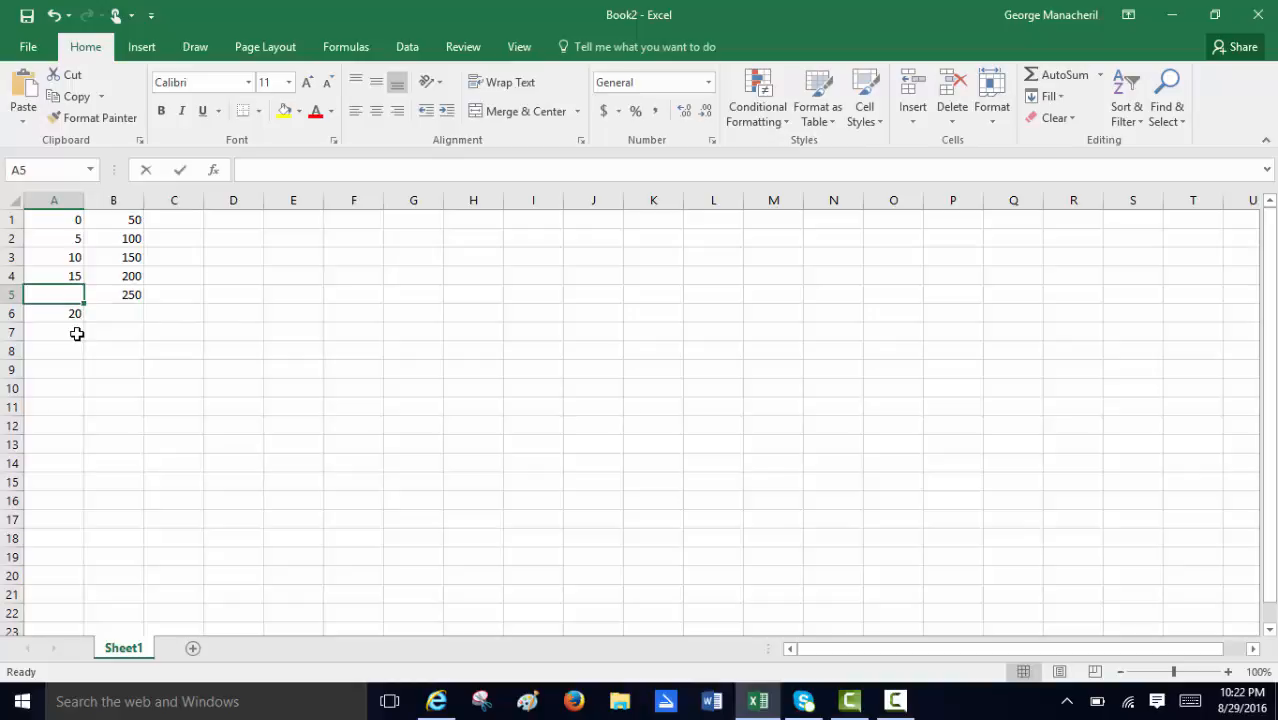
{"action": "type", "text": "20"}
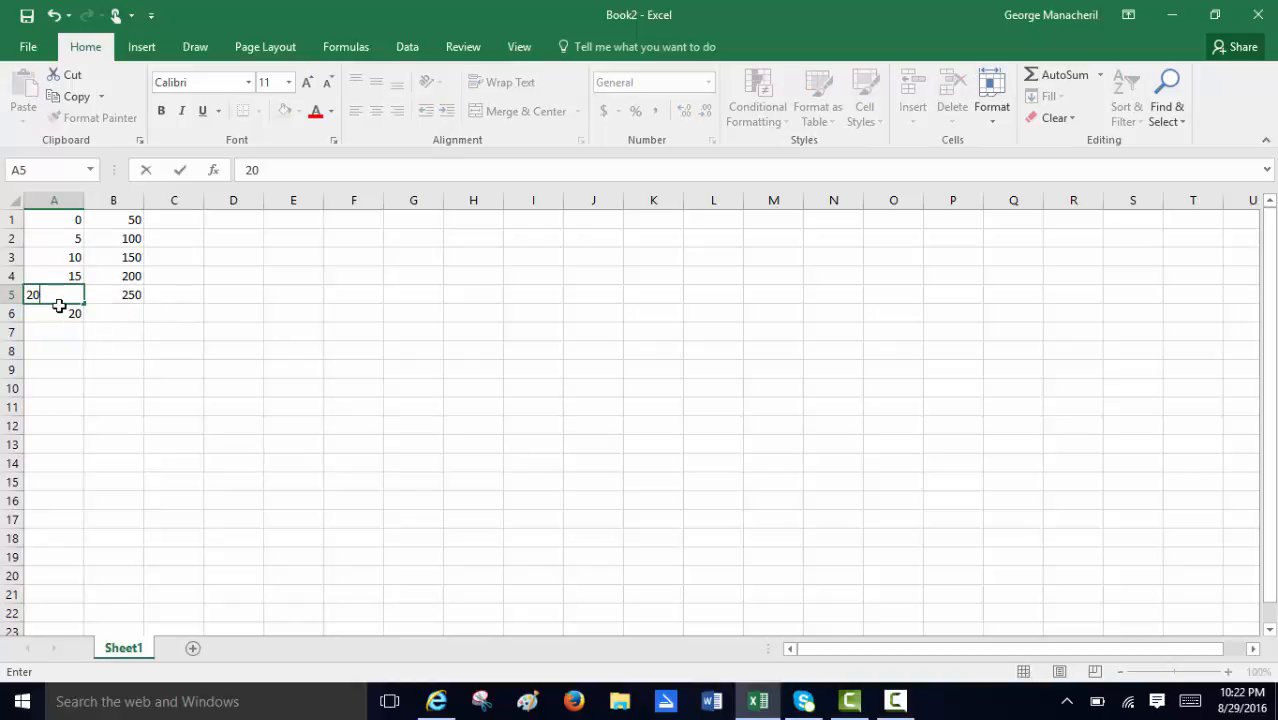
{"action": "key", "text": "Return"}
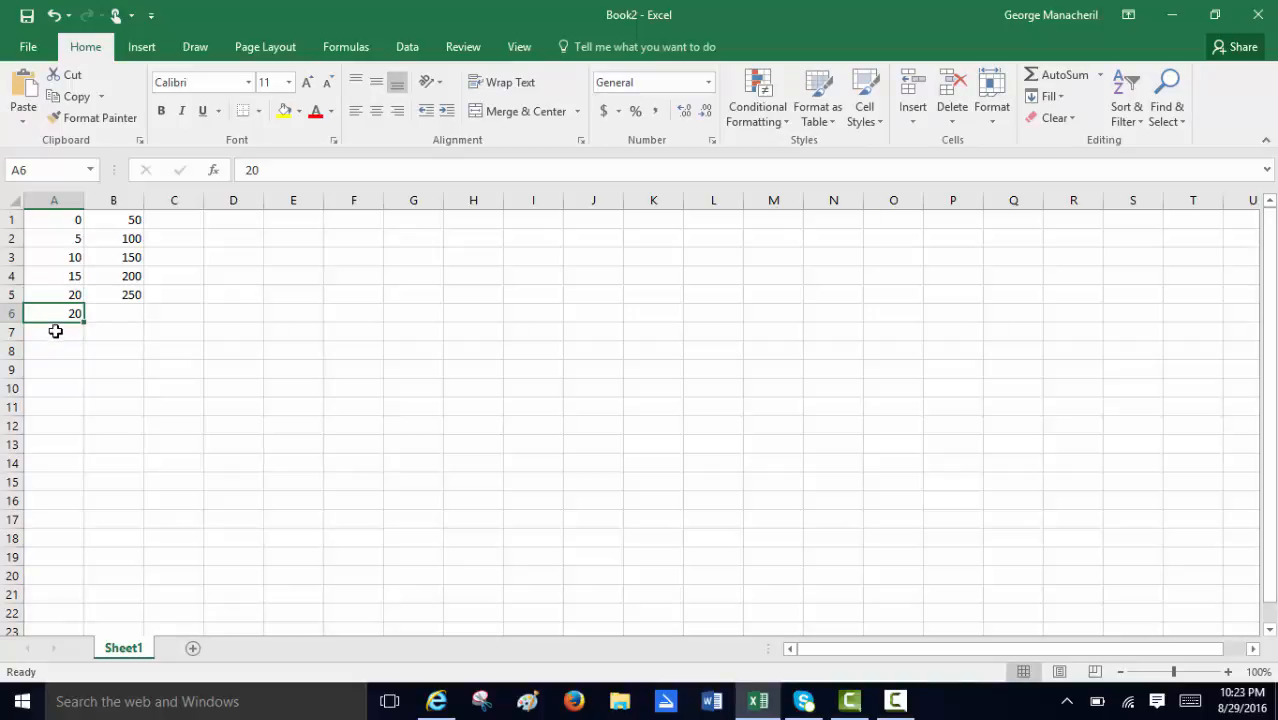
{"action": "key", "text": "Delete"}
Insert a markers-only scatter chart from the data in A1:B5.
{"action": "left_click_drag", "start_coordinate": [65, 224], "coordinate": [117, 295]}
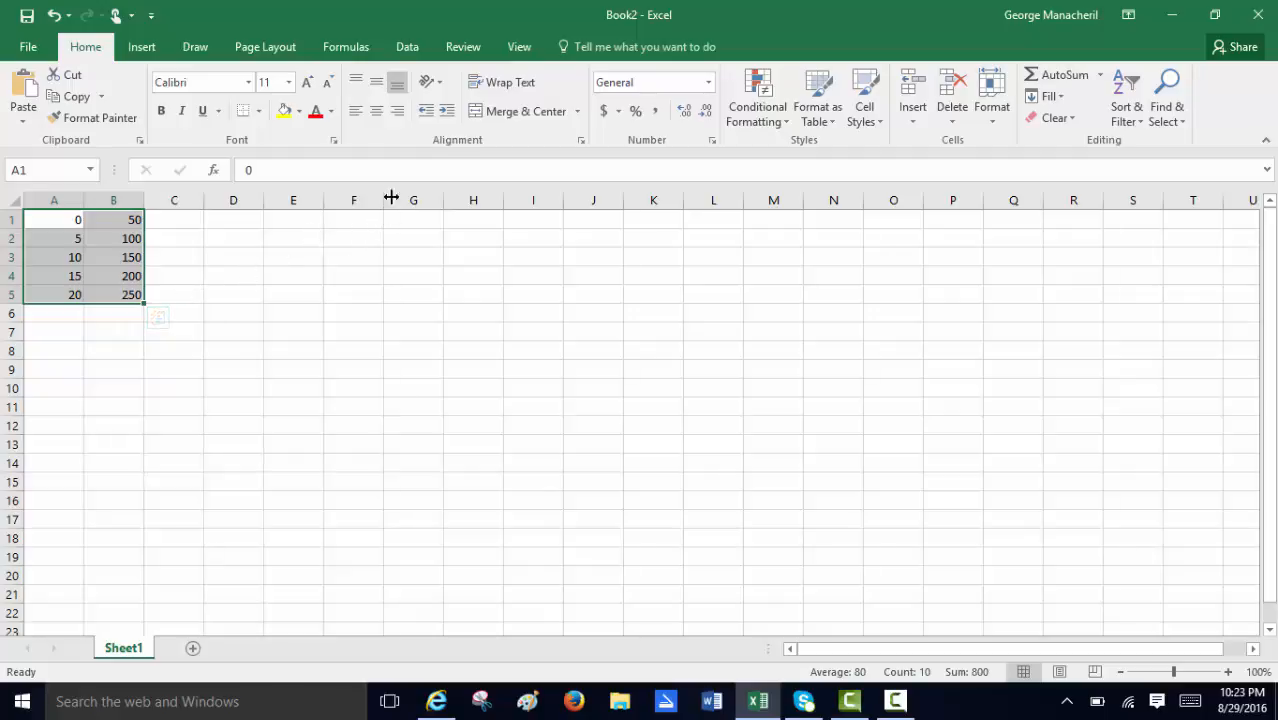
{"action": "left_click", "coordinate": [143, 48]}
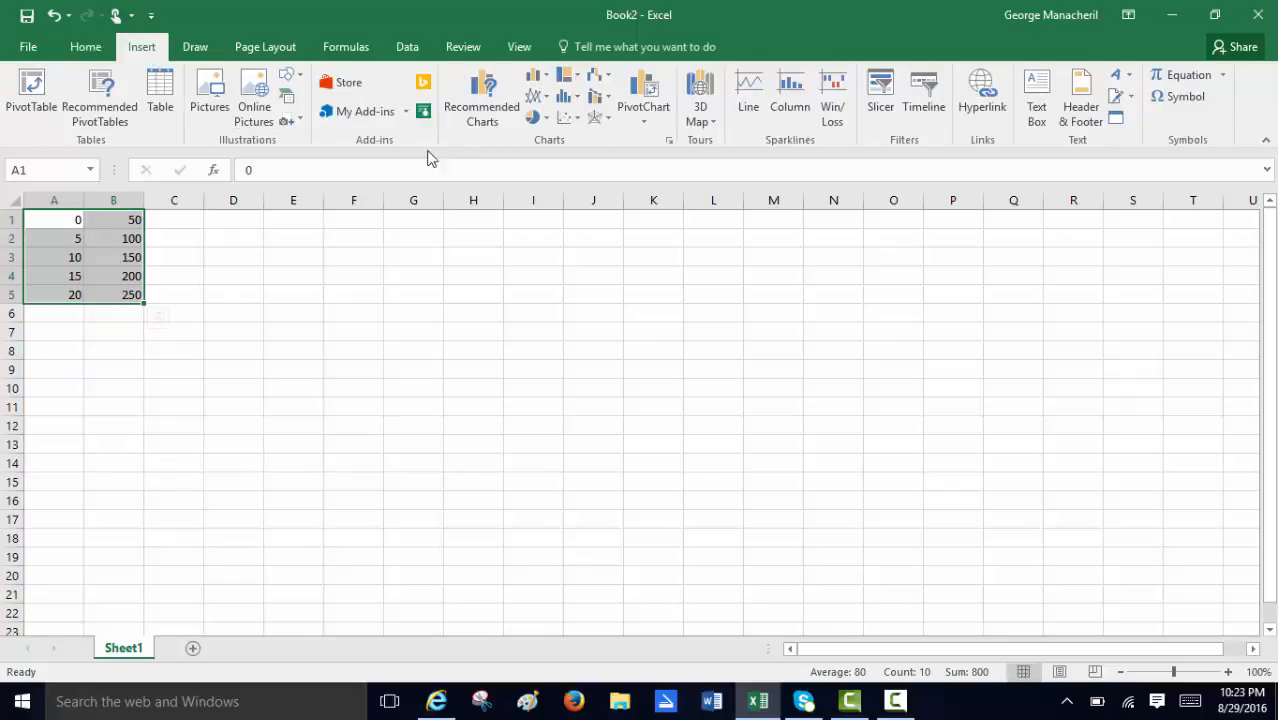
{"action": "left_click", "coordinate": [575, 125]}
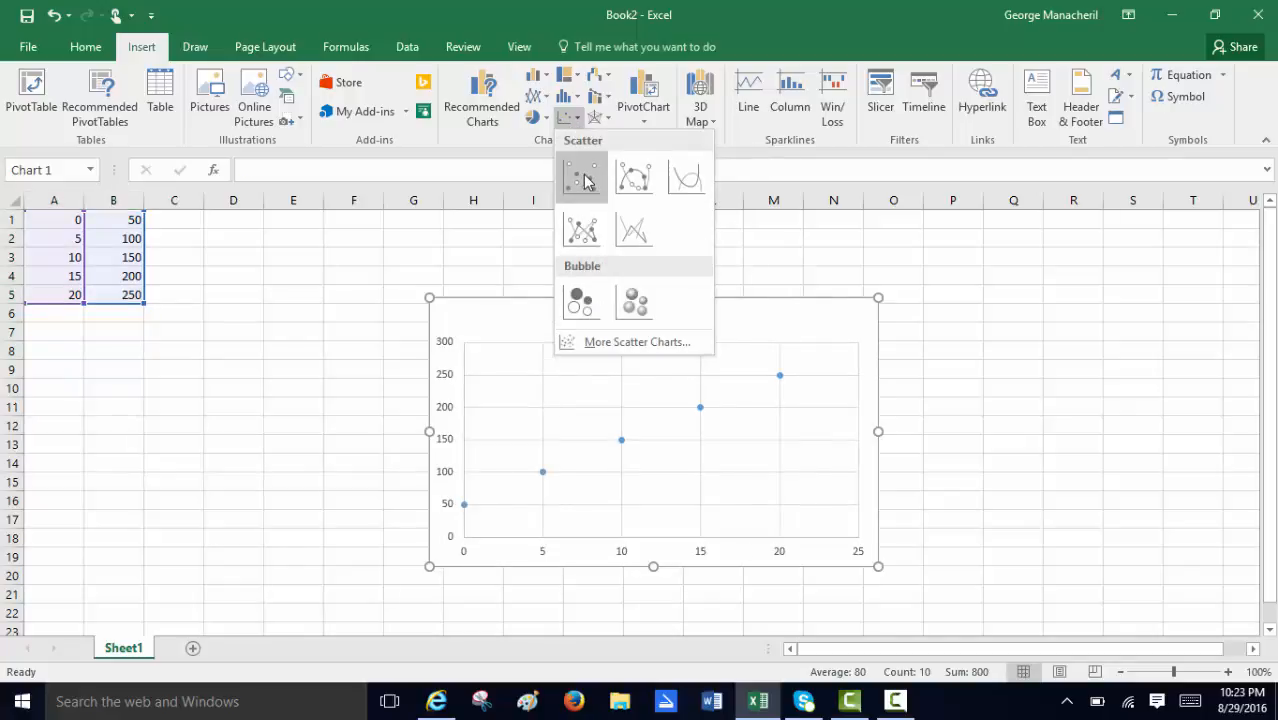
{"action": "left_click", "coordinate": [585, 177]}
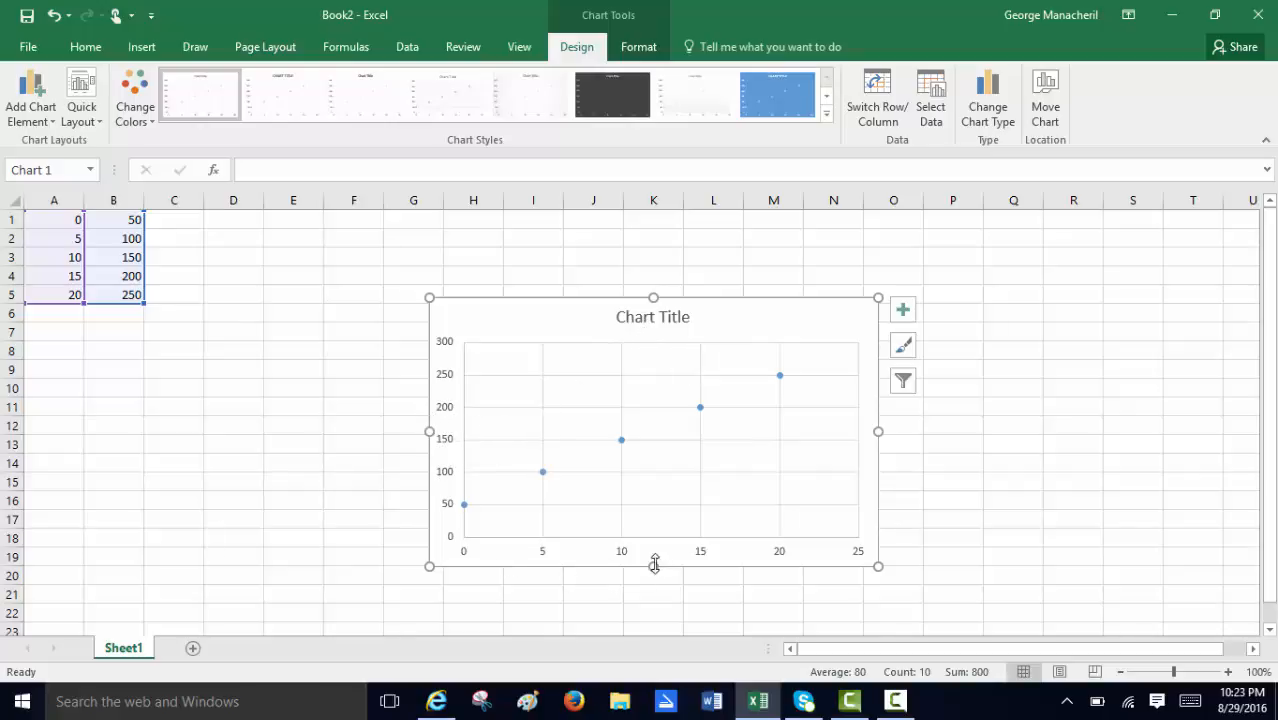
Add axis titles to the chart and set the vertical axis title to "M (g)".
{"action": "left_click", "coordinate": [903, 314]}
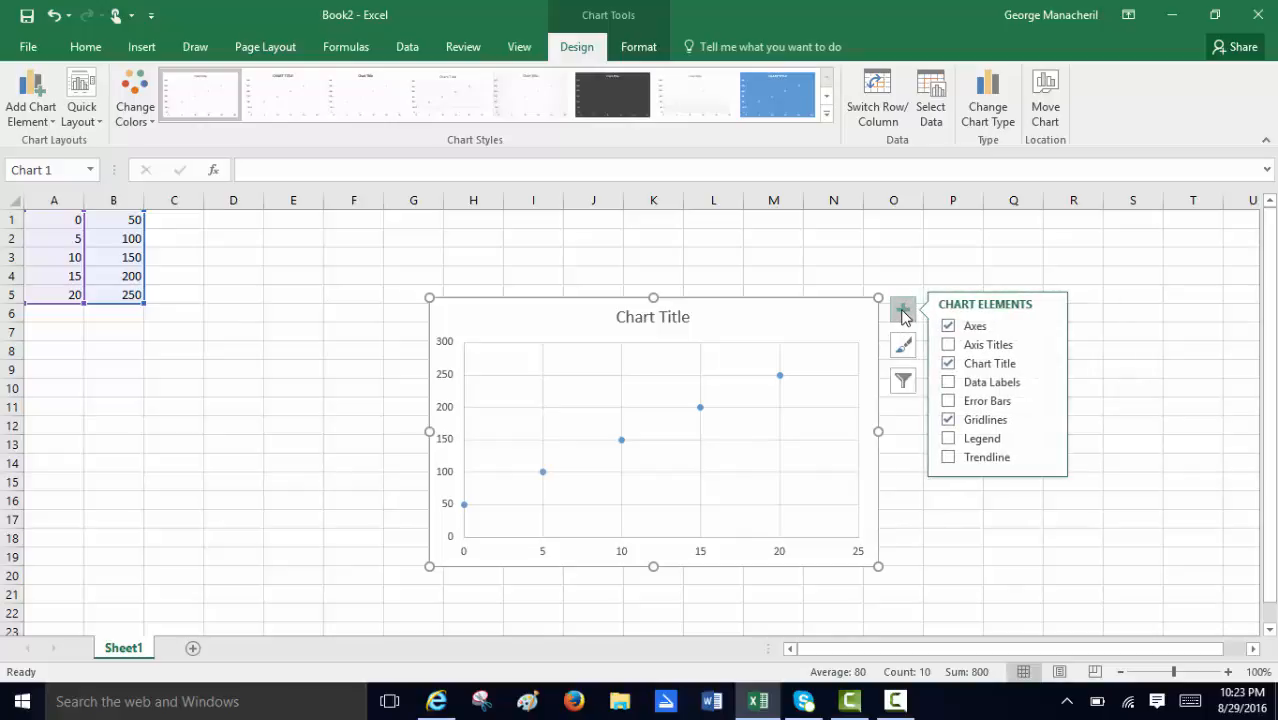
{"action": "left_click", "coordinate": [976, 344]}
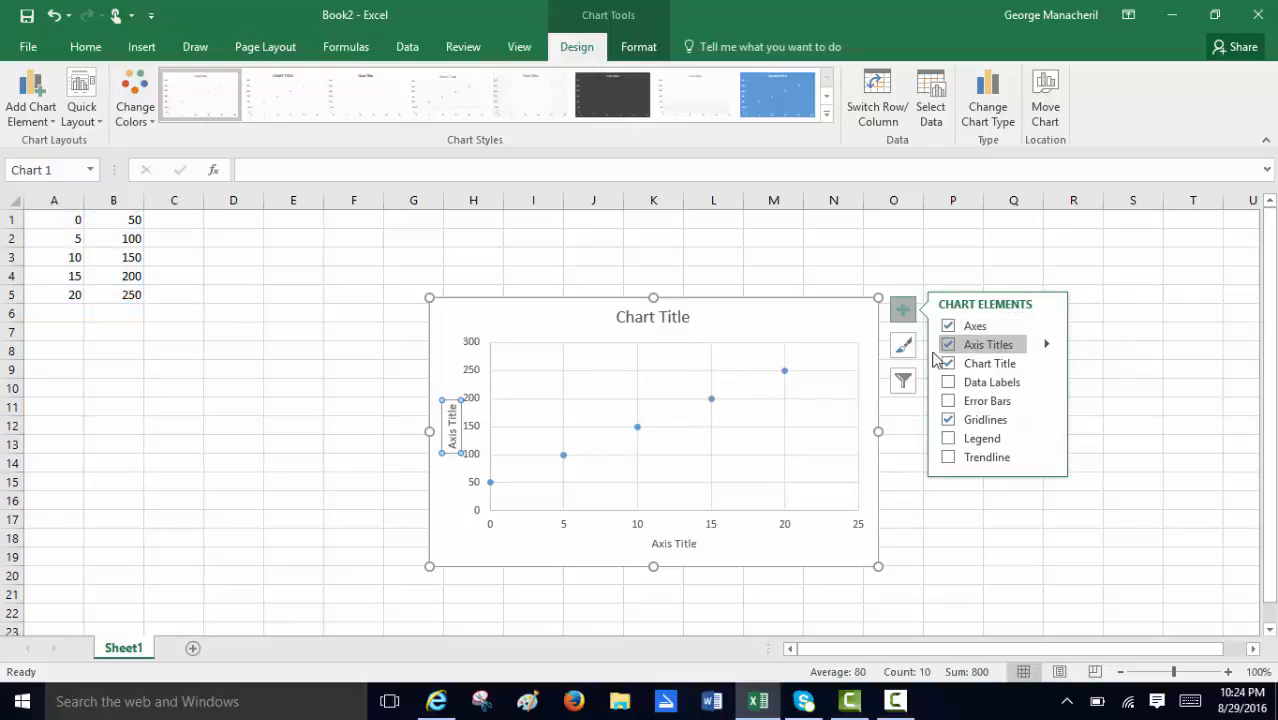
{"action": "double_click", "coordinate": [451, 408]}
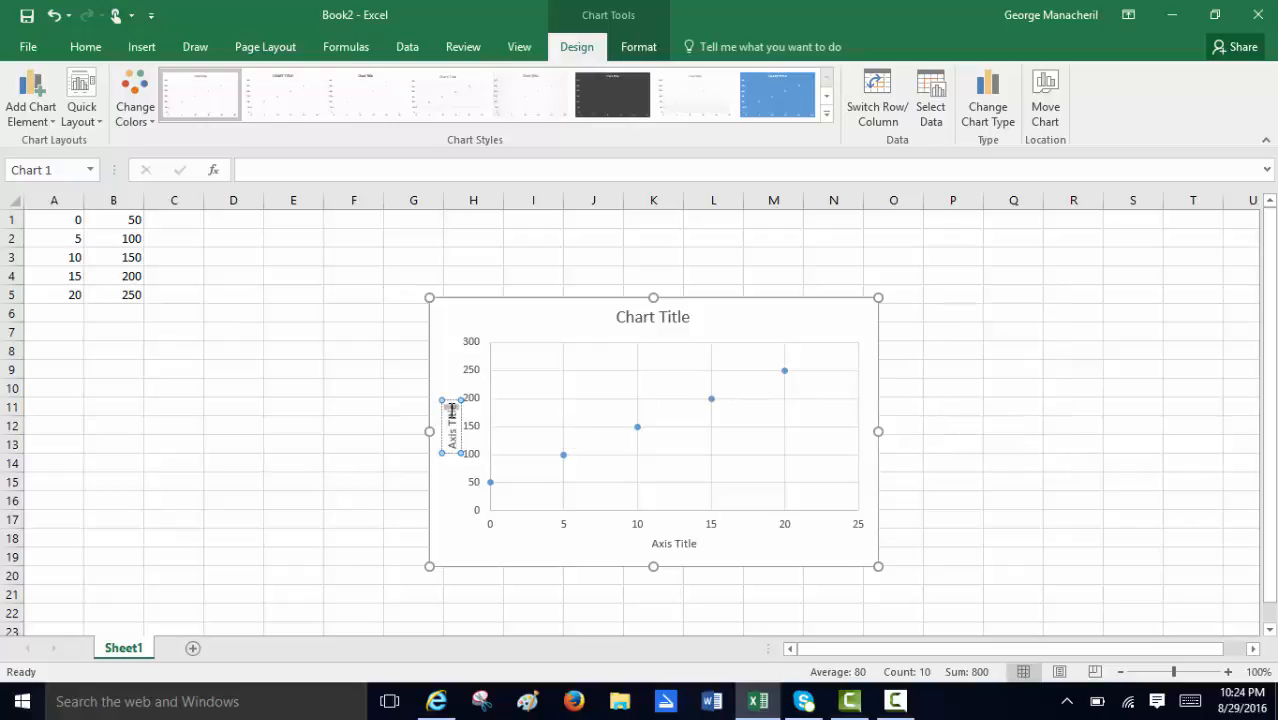
{"action": "left_click_drag", "start_coordinate": [451, 428], "coordinate": [452, 438]}
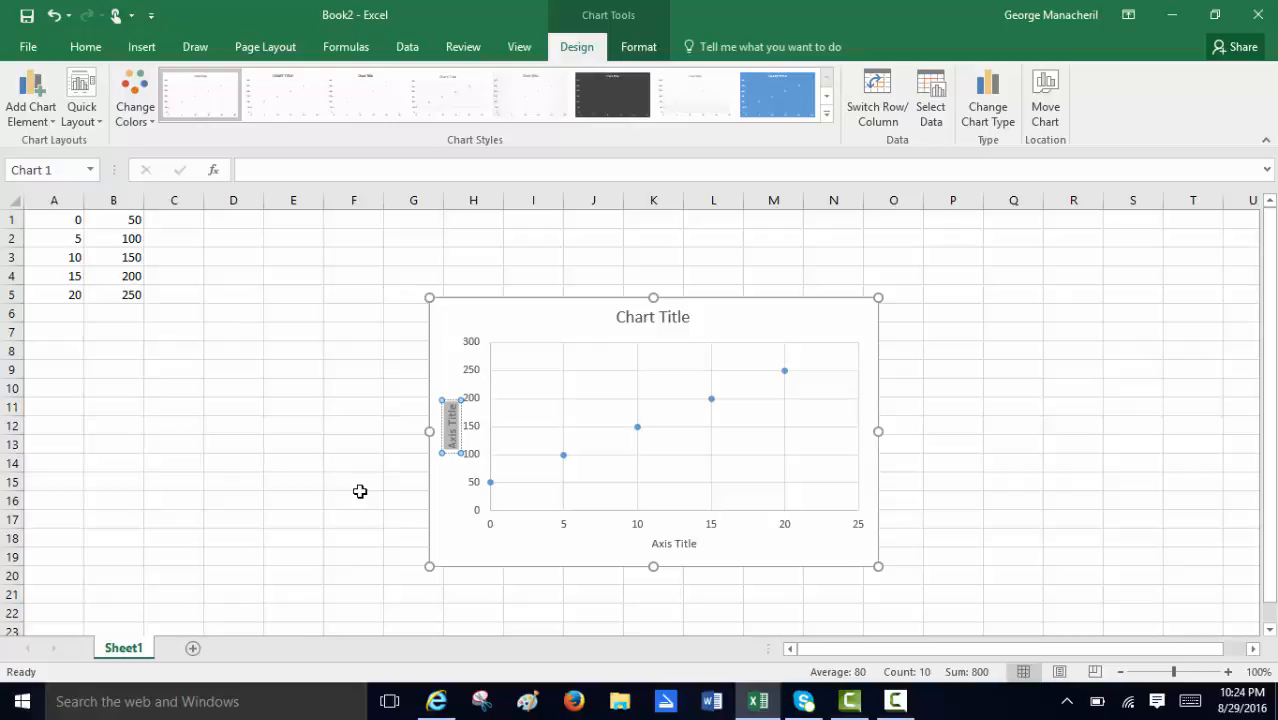
{"action": "type", "text": "Ma"}
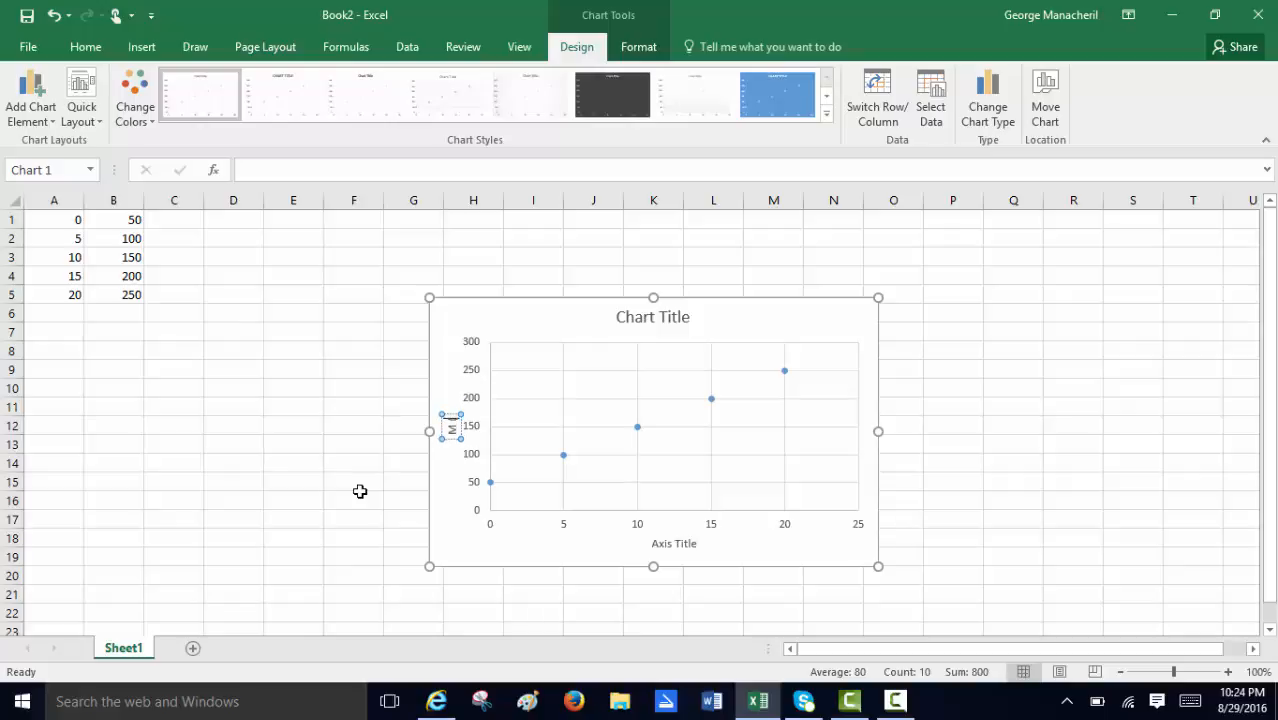
{"action": "type", "text": "s"}
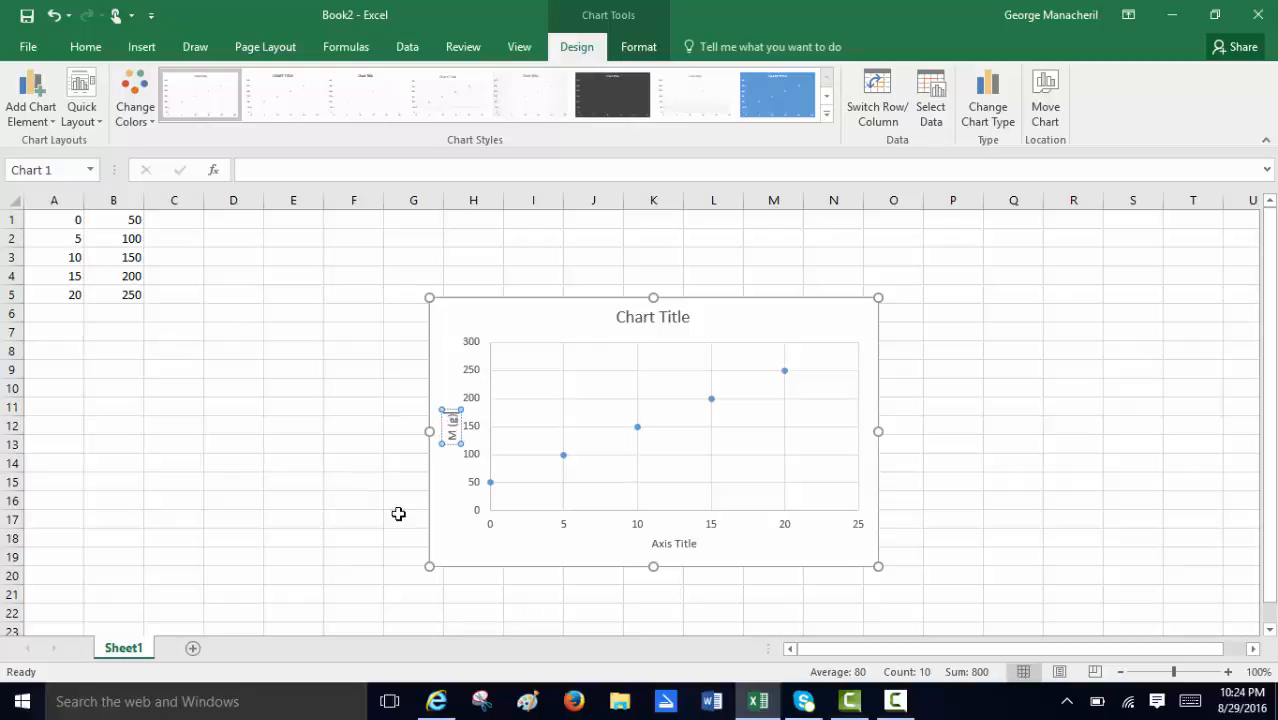
Replace the horizontal axis title's placeholder text with "V (mL)".
{"action": "left_click", "coordinate": [670, 545]}
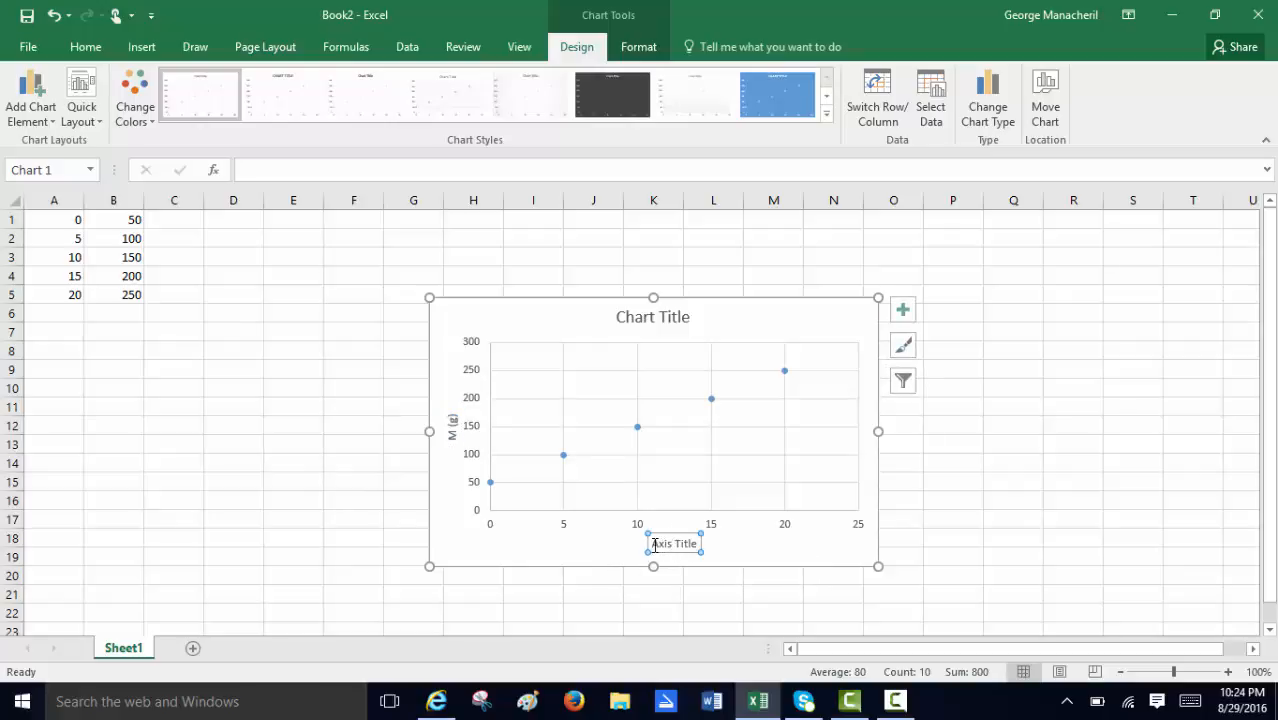
{"action": "left_click_drag", "start_coordinate": [655, 544], "coordinate": [691, 543]}
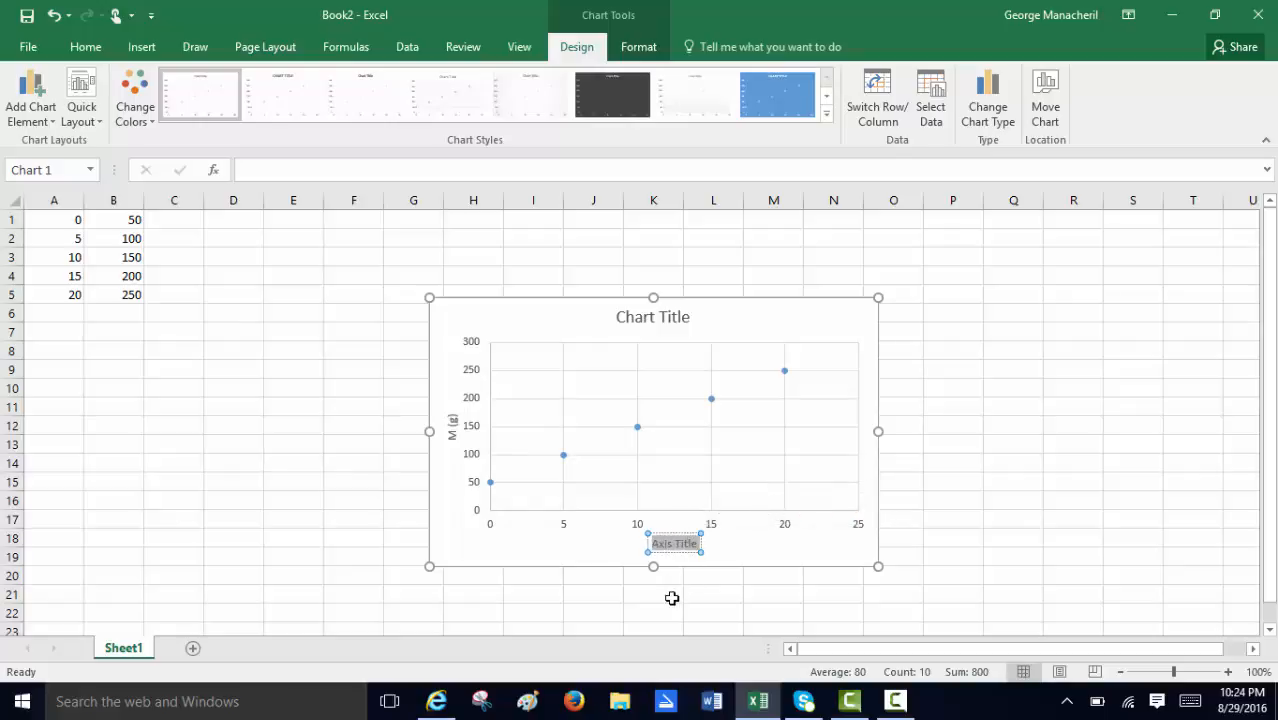
{"action": "type", "text": "V"}
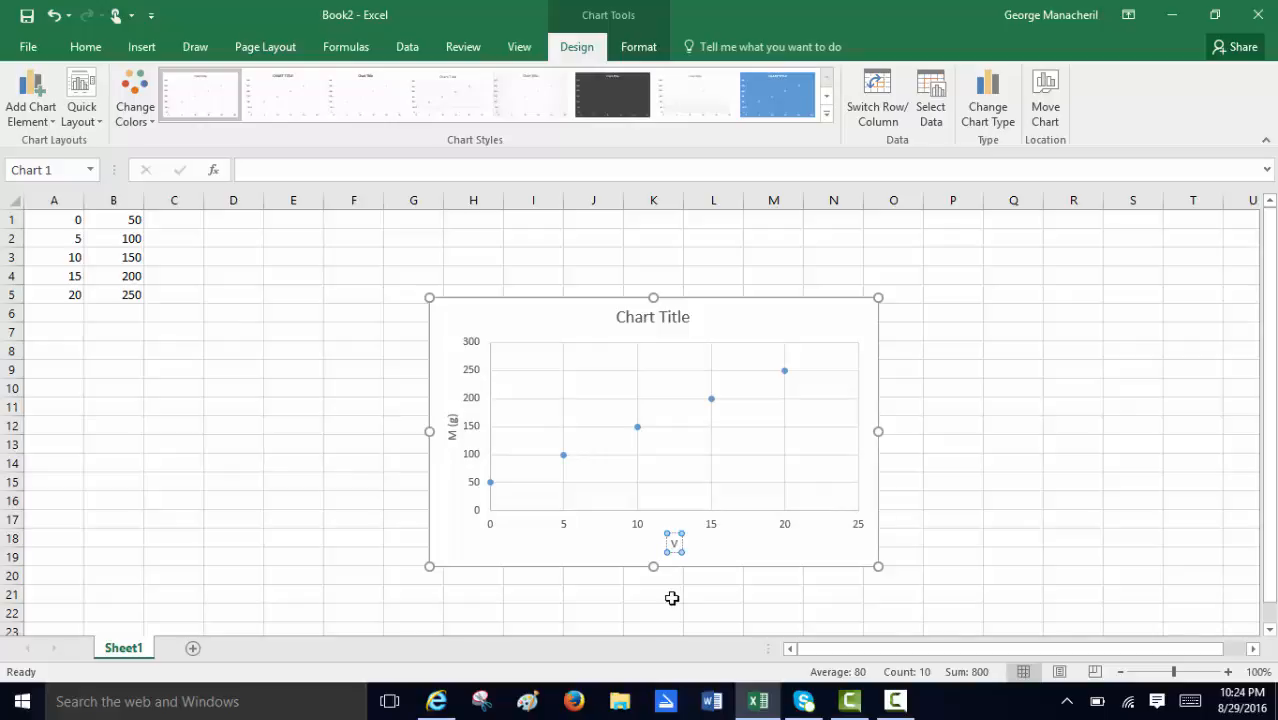
{"action": "type", "text": " (ml"}
{"action": "key", "text": "BackSpace"}
{"action": "type", "text": "L"}
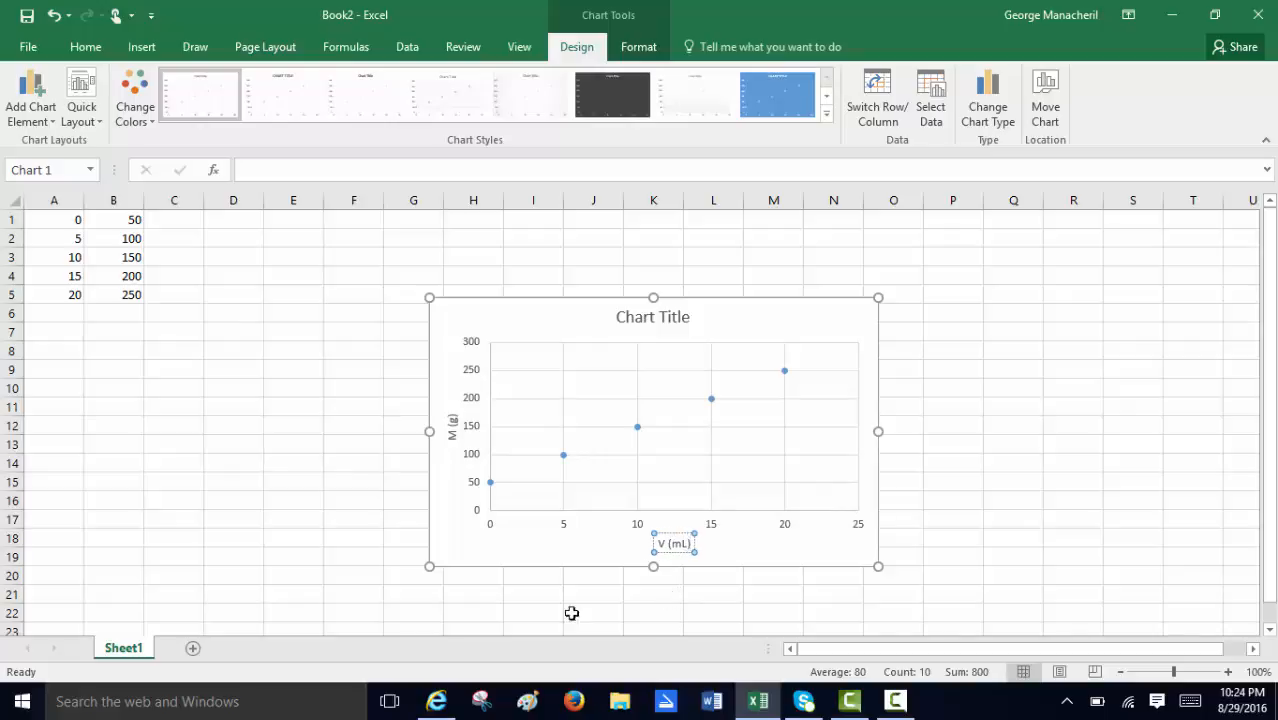
{"action": "left_click", "coordinate": [737, 553]}
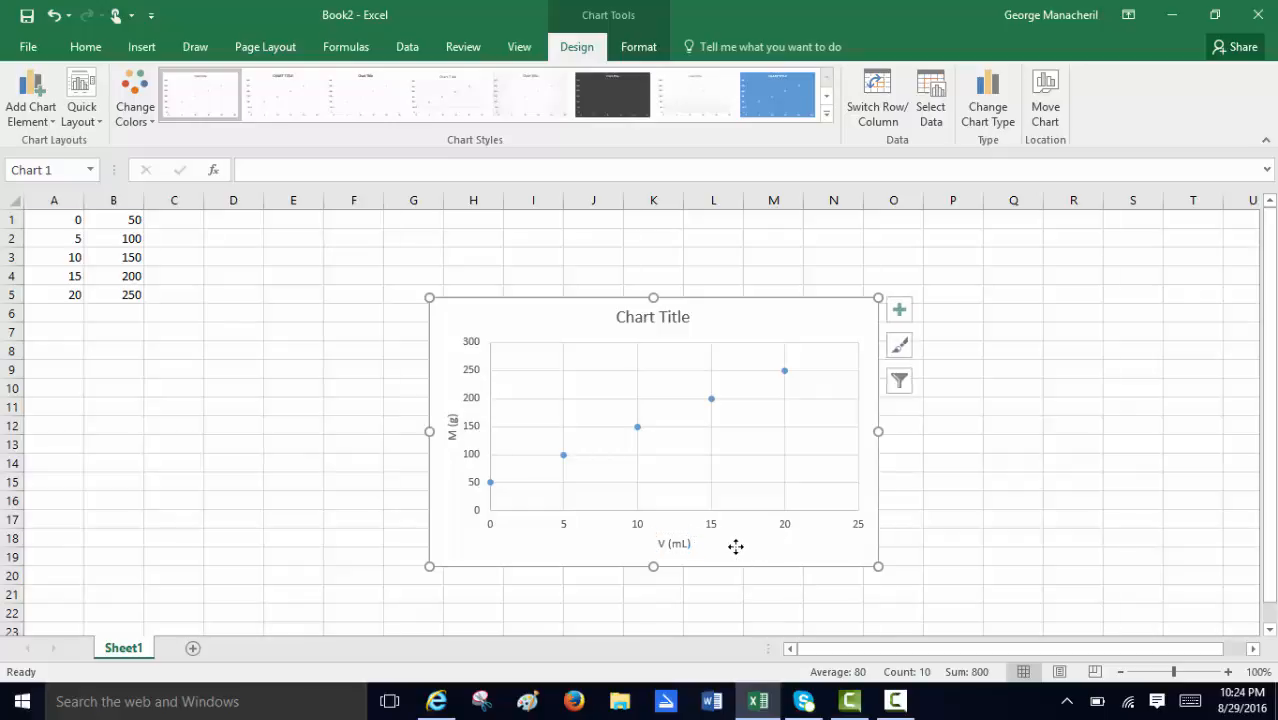
Replace the chart title's placeholder text with "Mass versus volume Graph".
{"action": "left_click", "coordinate": [635, 319]}
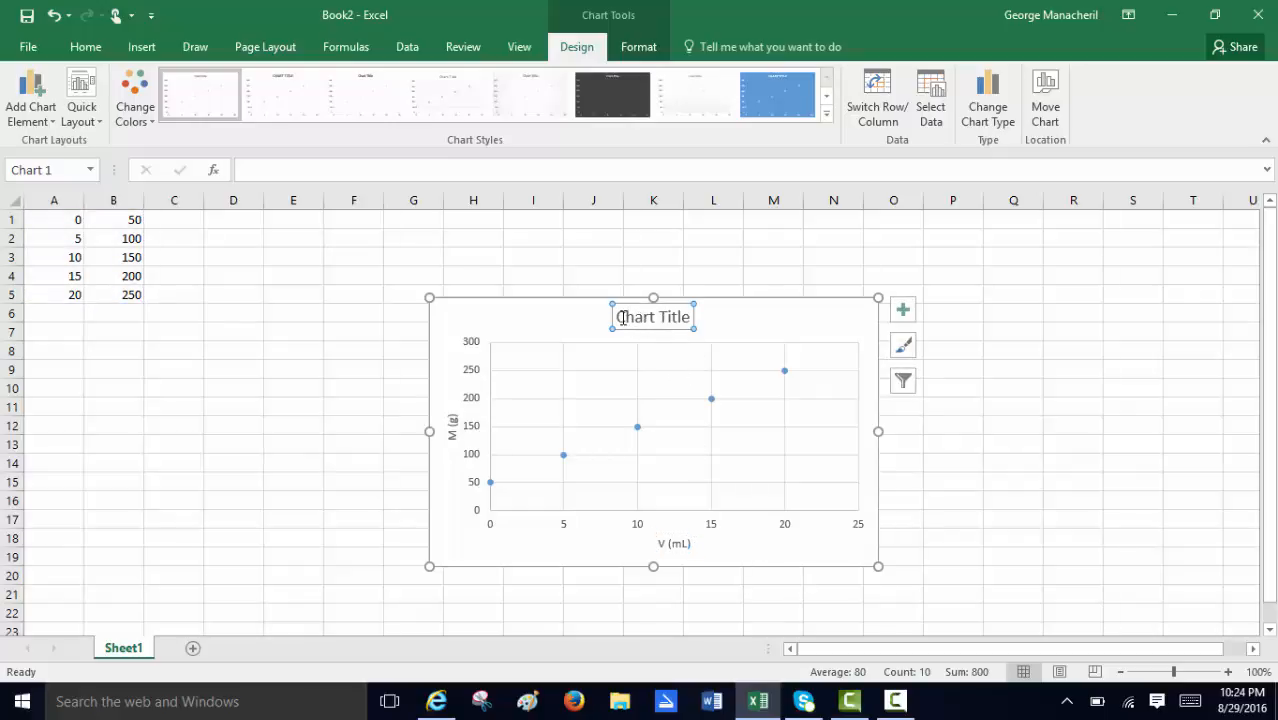
{"action": "left_click_drag", "start_coordinate": [620, 317], "coordinate": [676, 317]}
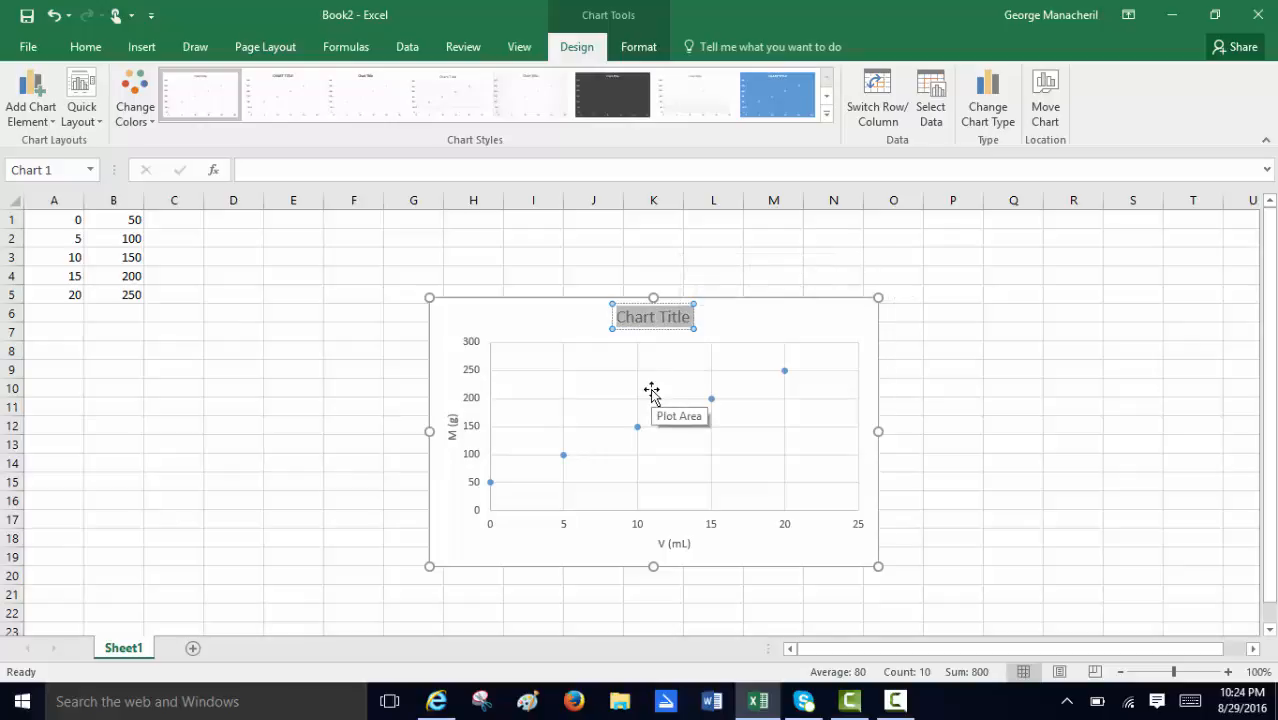
{"action": "type", "text": "Mass ver"}
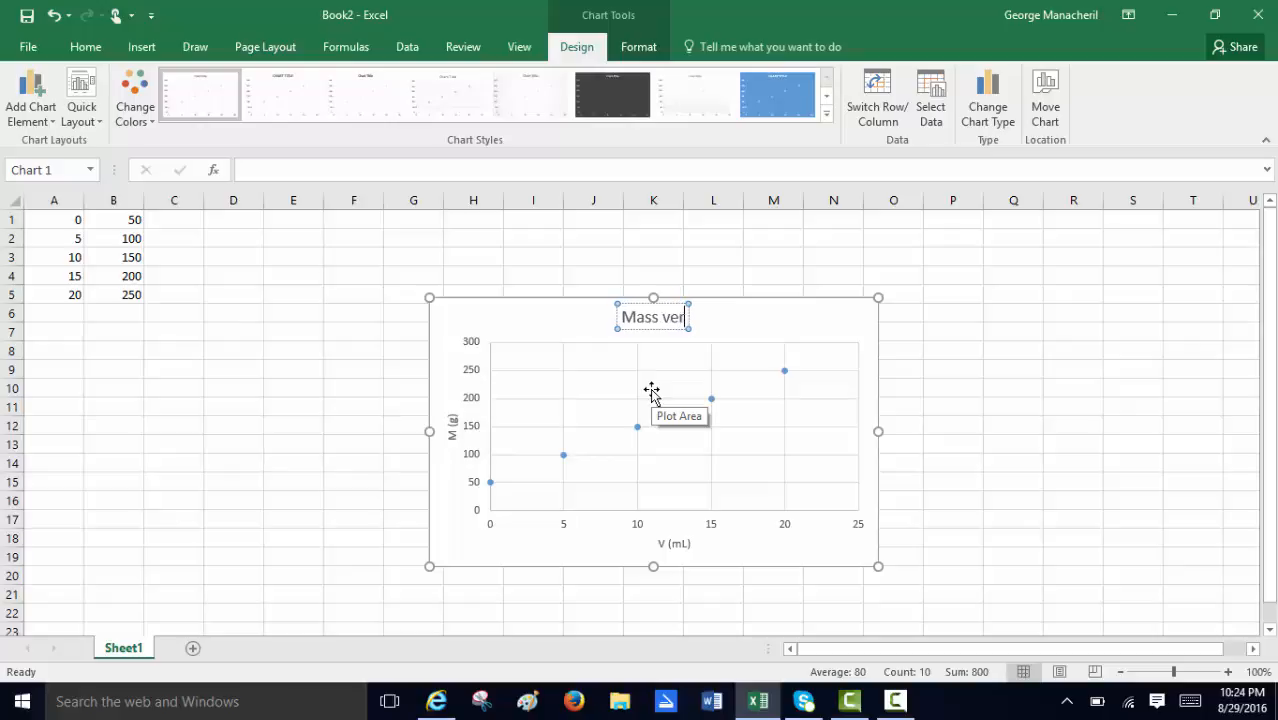
{"action": "type", "text": "sus vo"}
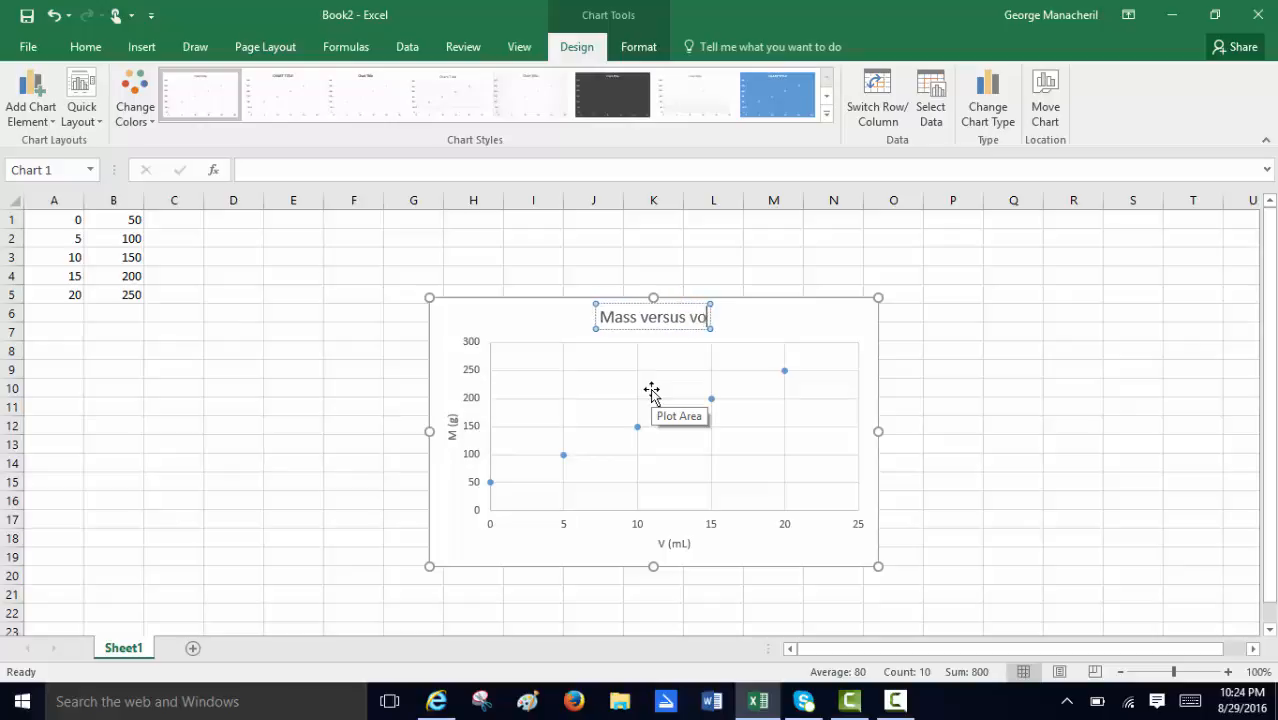
{"action": "type", "text": "lume Graph"}
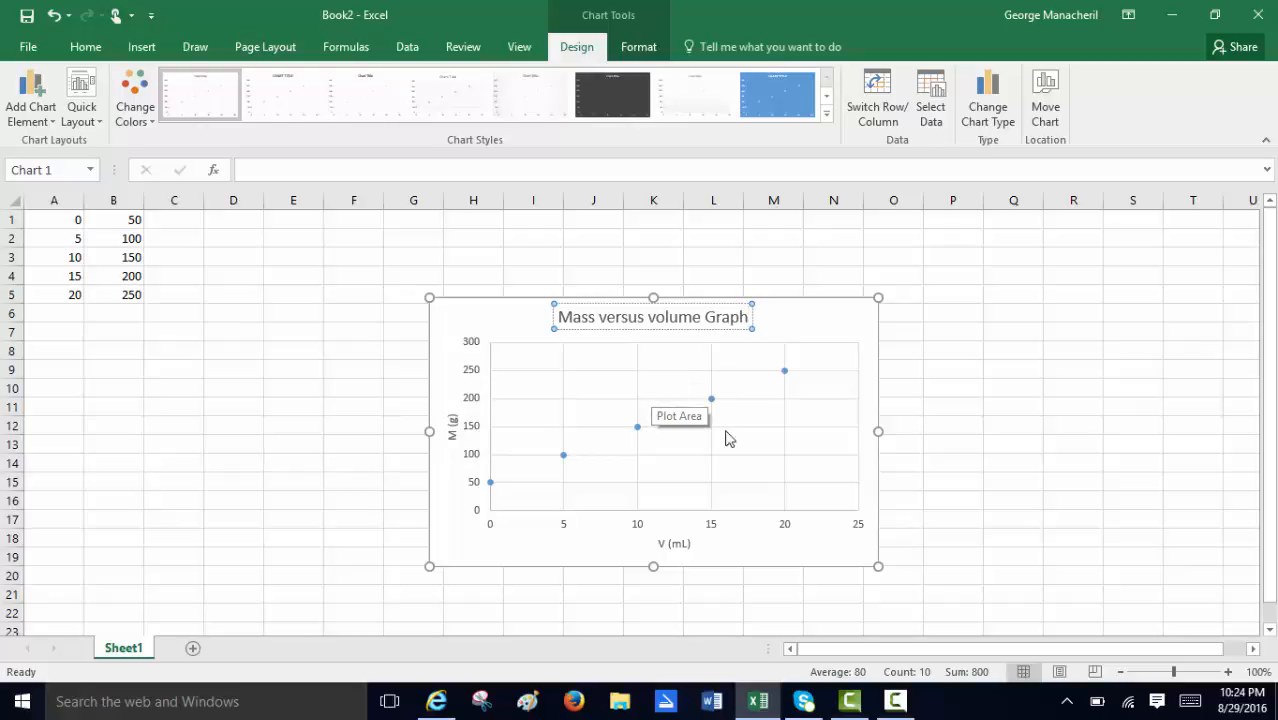
{"action": "left_click", "coordinate": [778, 437]}
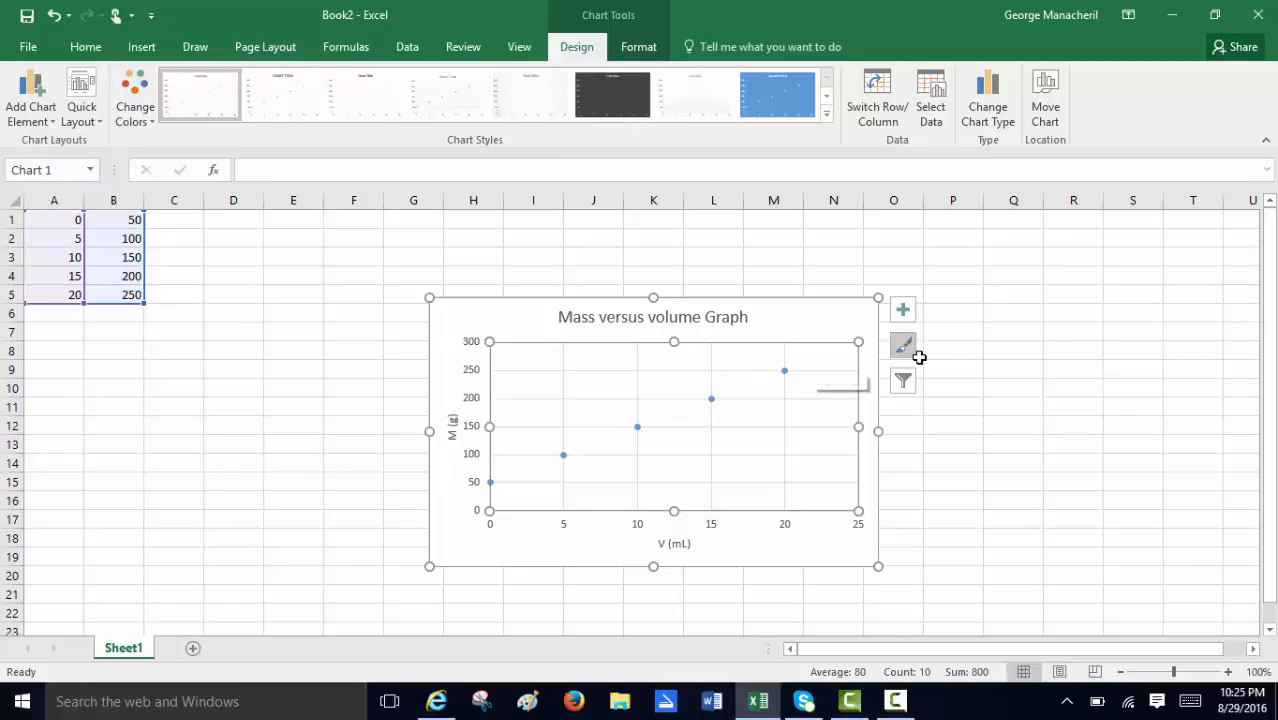
Add a linear trendline to the scatter chart and open its detailed formatting options.
{"action": "left_click", "coordinate": [903, 313]}
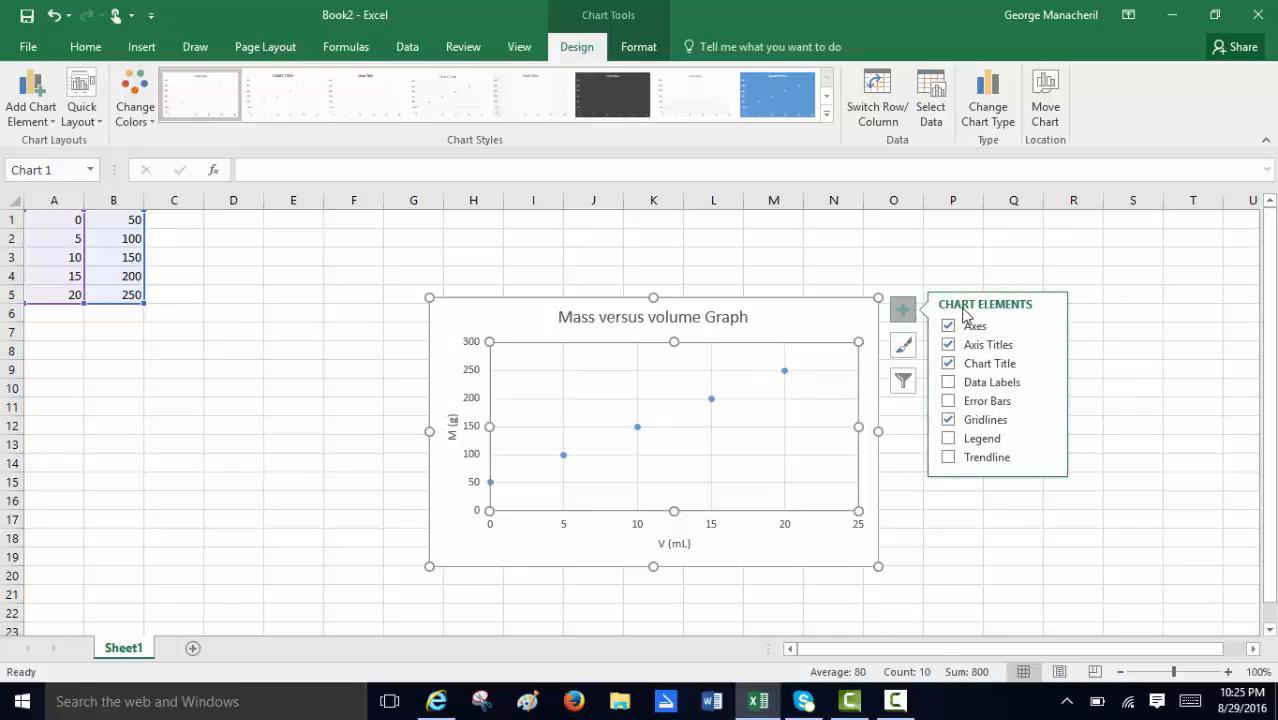
{"action": "left_click", "coordinate": [981, 462]}
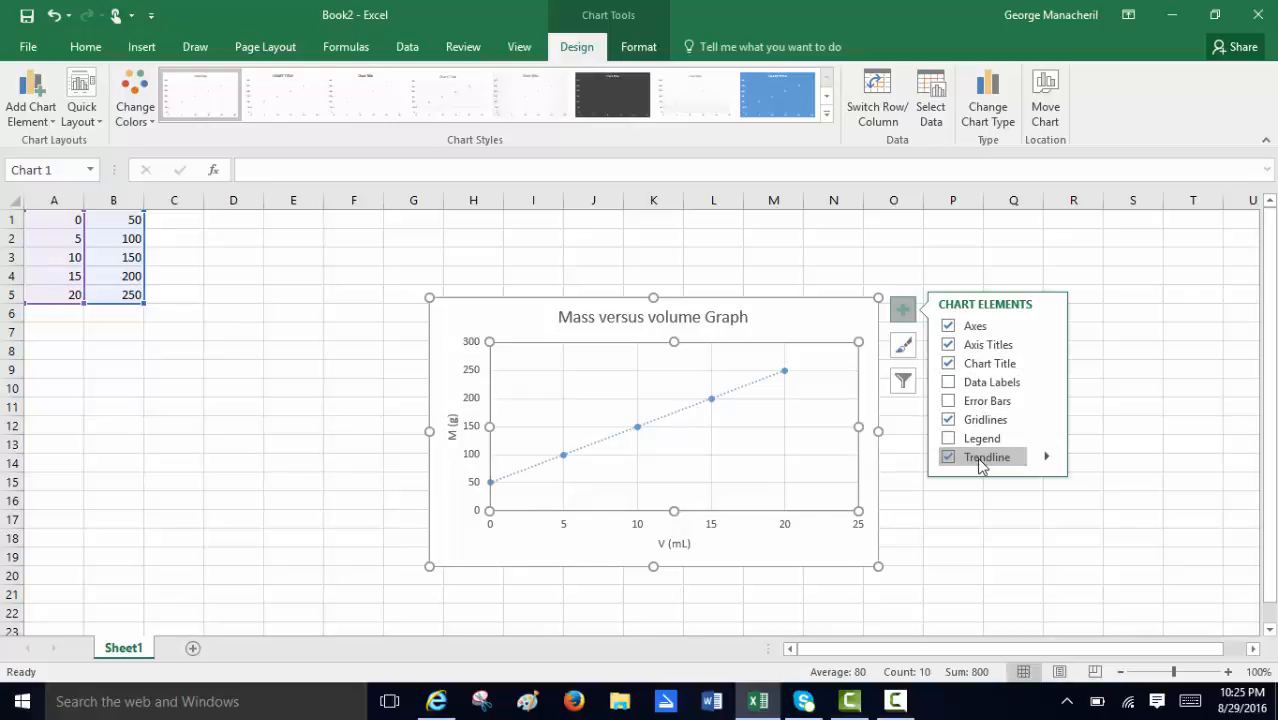
{"action": "left_click", "coordinate": [1045, 459]}
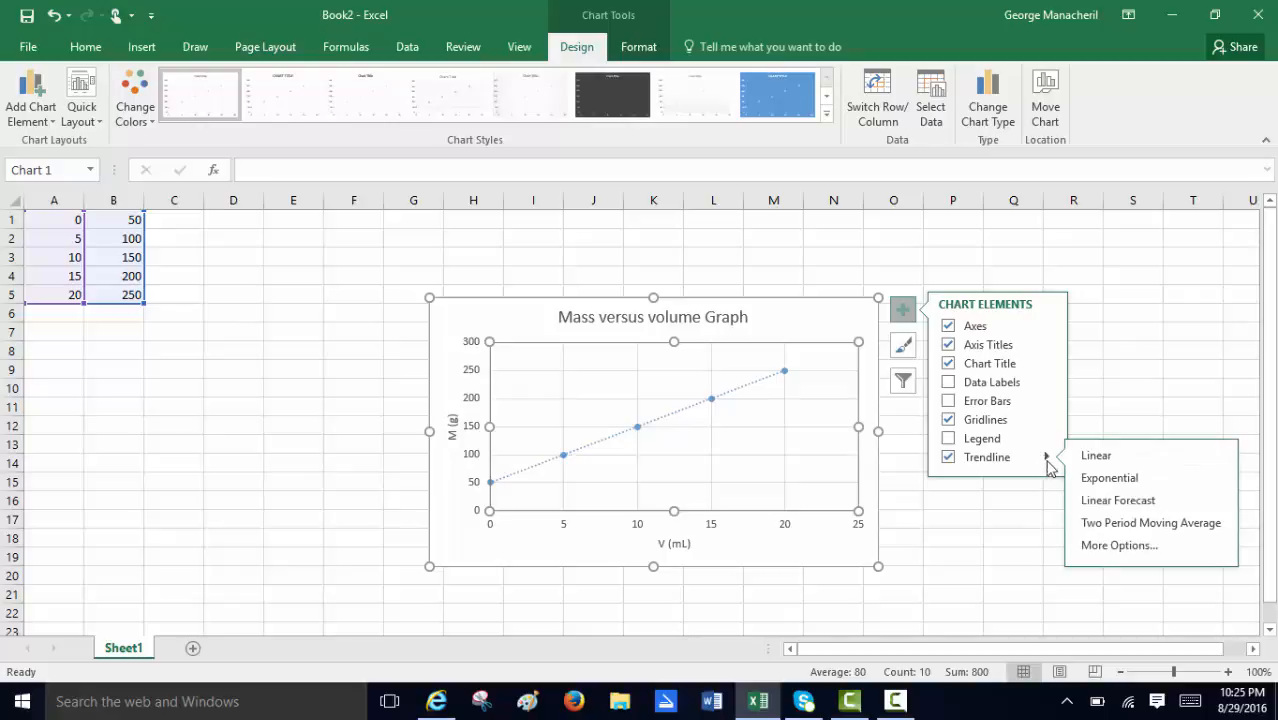
{"action": "left_click", "coordinate": [1113, 547]}
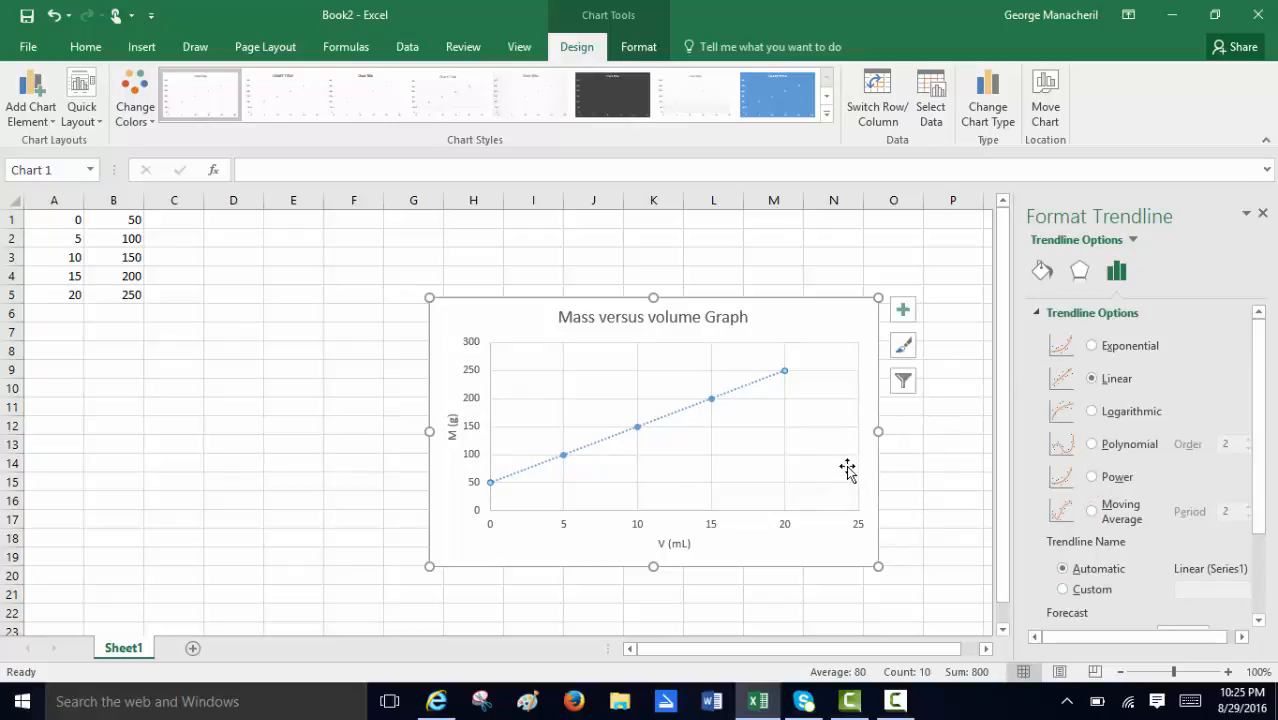
Draw a straight line in the chart from 5 on the horizontal axis up to the data point at 100.
{"action": "left_click", "coordinate": [658, 478]}
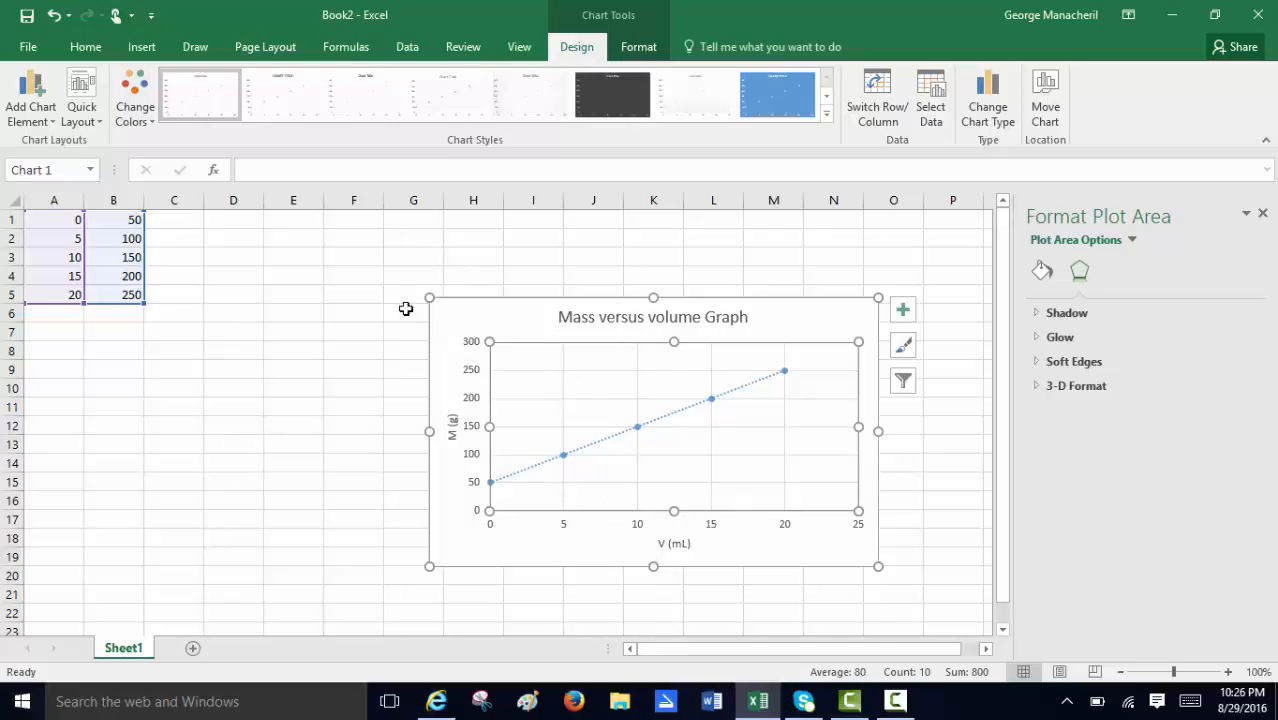
{"action": "left_click", "coordinate": [636, 50]}
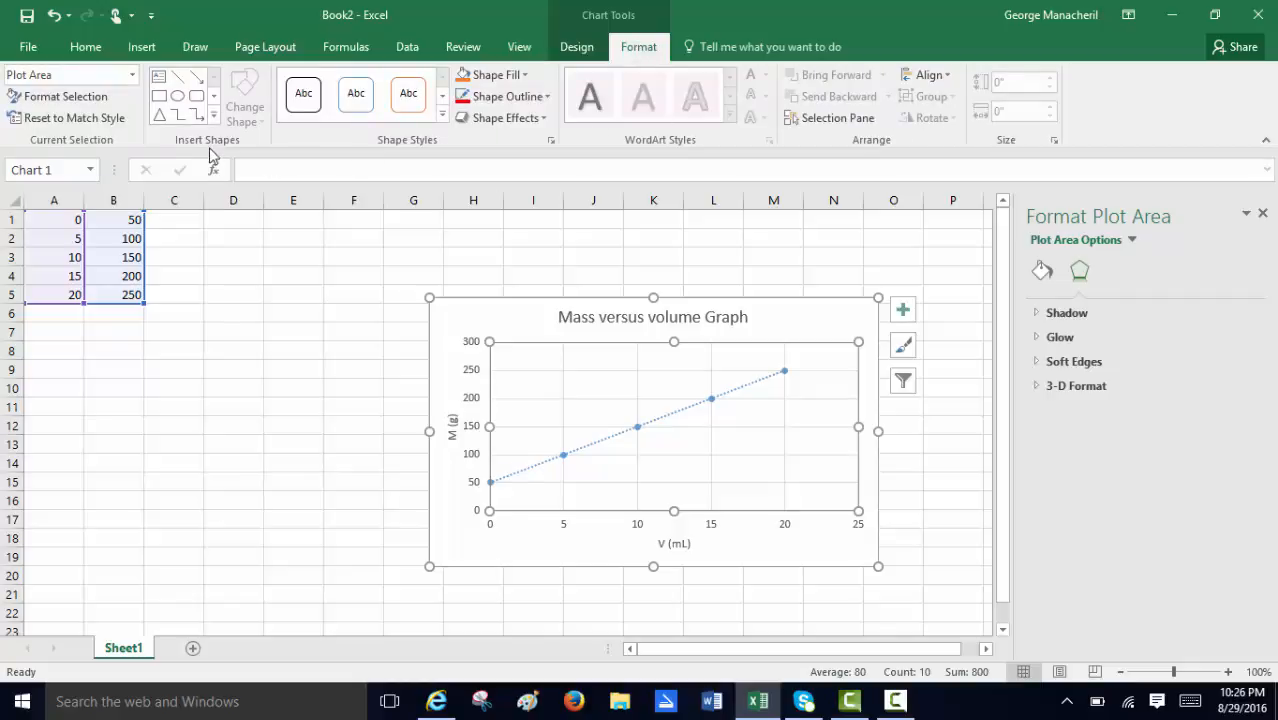
{"action": "left_click", "coordinate": [181, 77]}
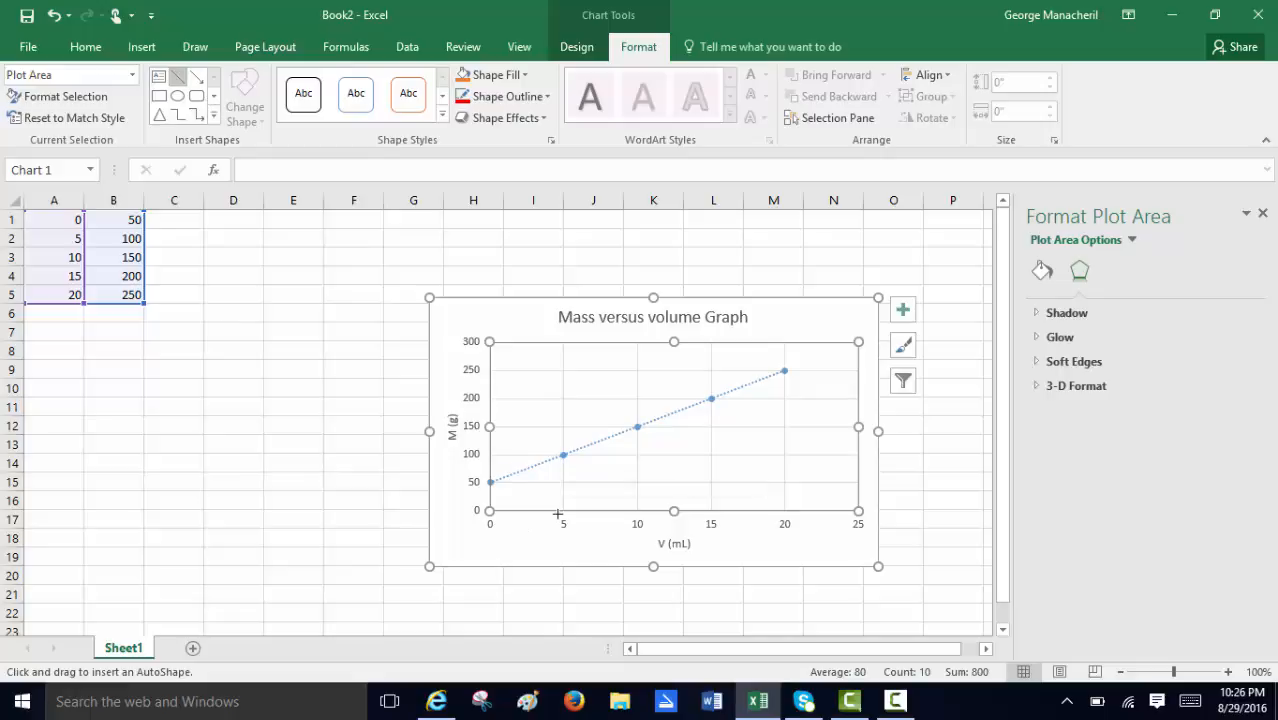
{"action": "left_click_drag", "start_coordinate": [564, 511], "coordinate": [563, 503]}
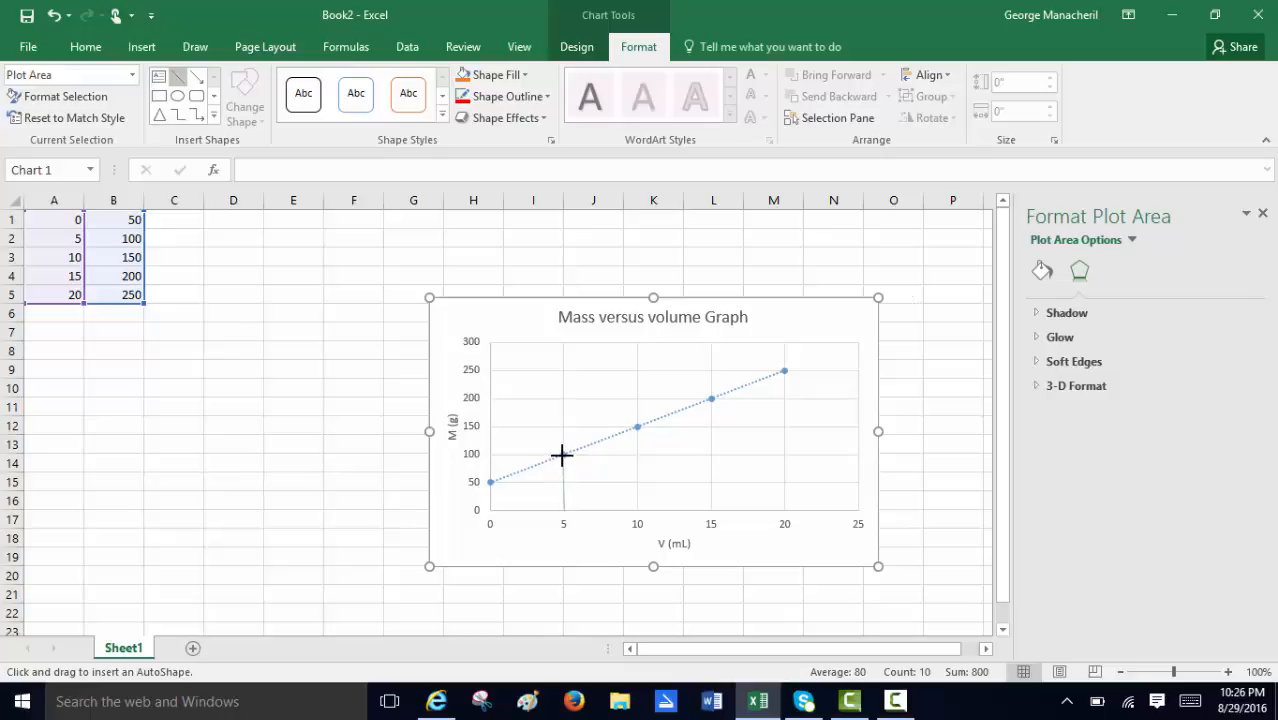
{"action": "left_click_drag", "start_coordinate": [561, 452], "coordinate": [563, 453]}
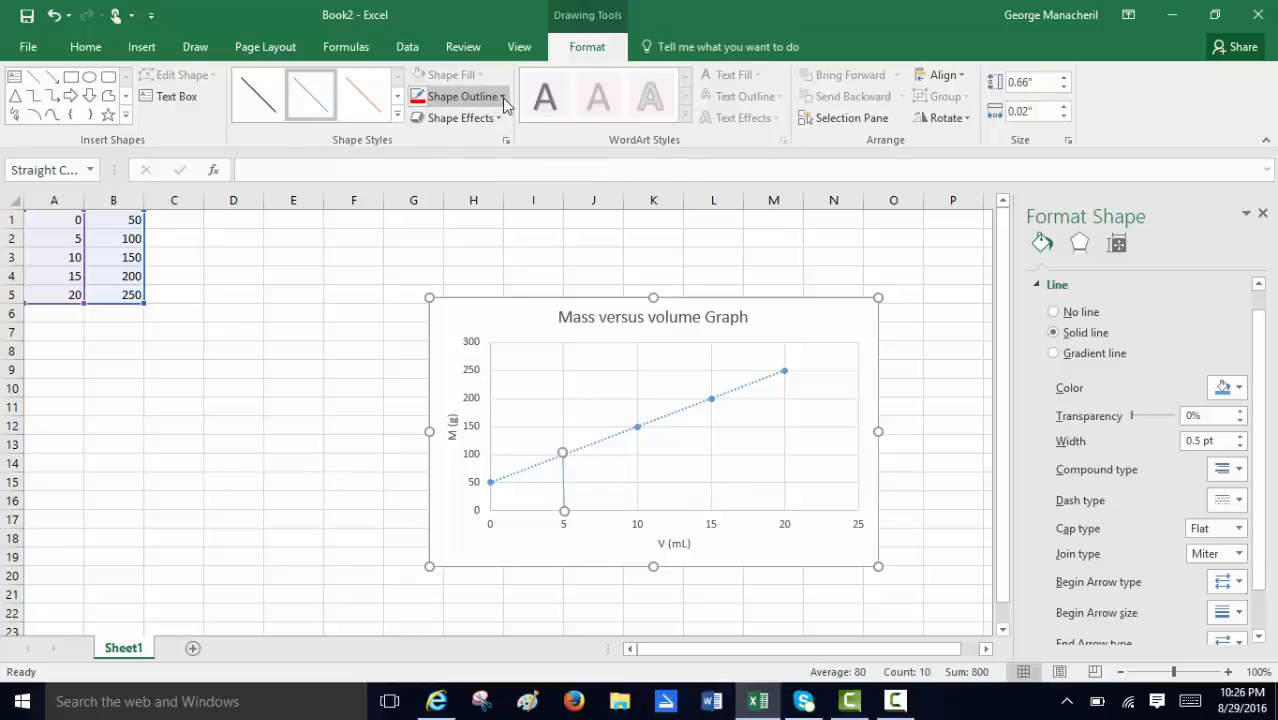
Give the drawn vertical line a 2¼ pt weight and a red outline colour.
{"action": "left_click", "coordinate": [487, 100]}
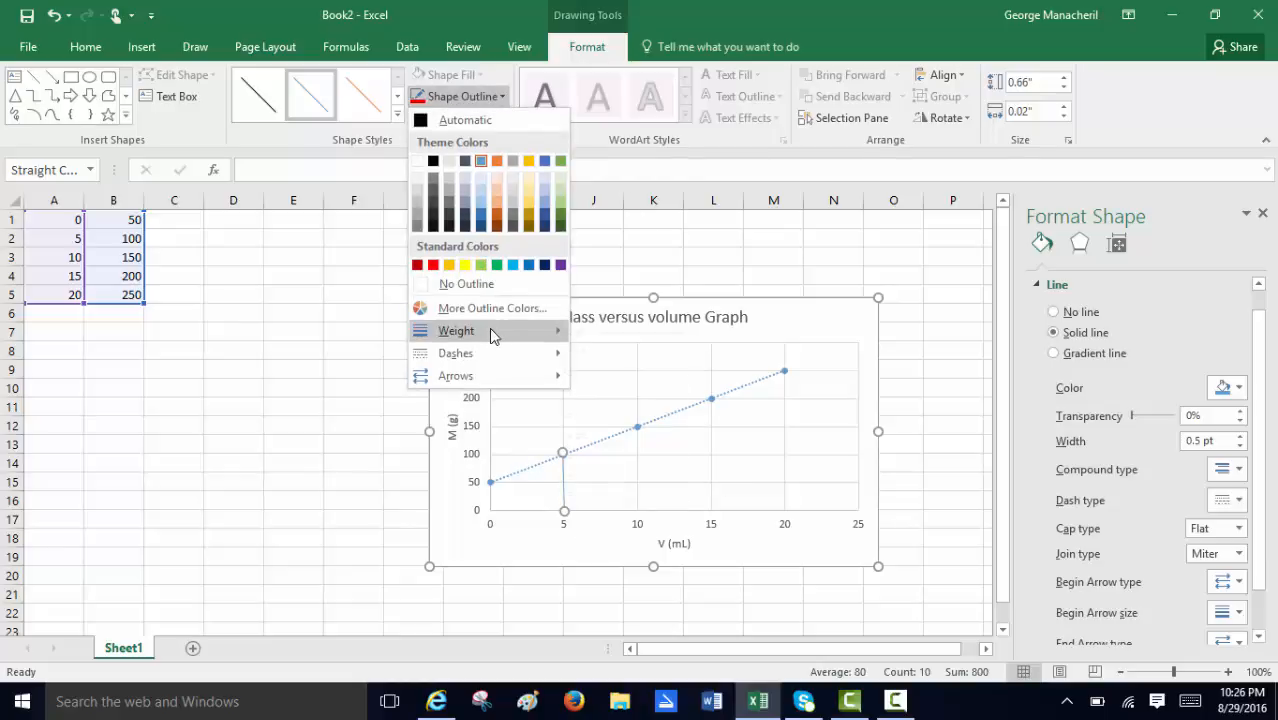
{"action": "mouse_move", "coordinate": [489, 330]}
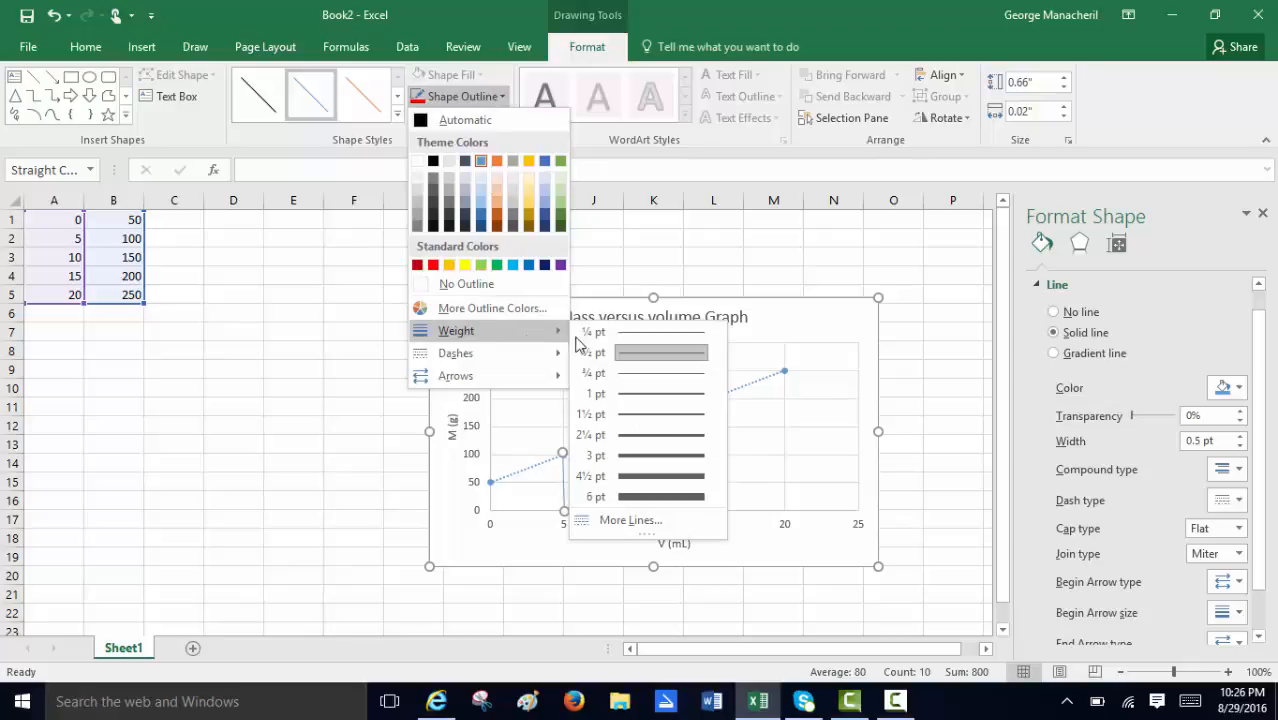
{"action": "left_click", "coordinate": [646, 436]}
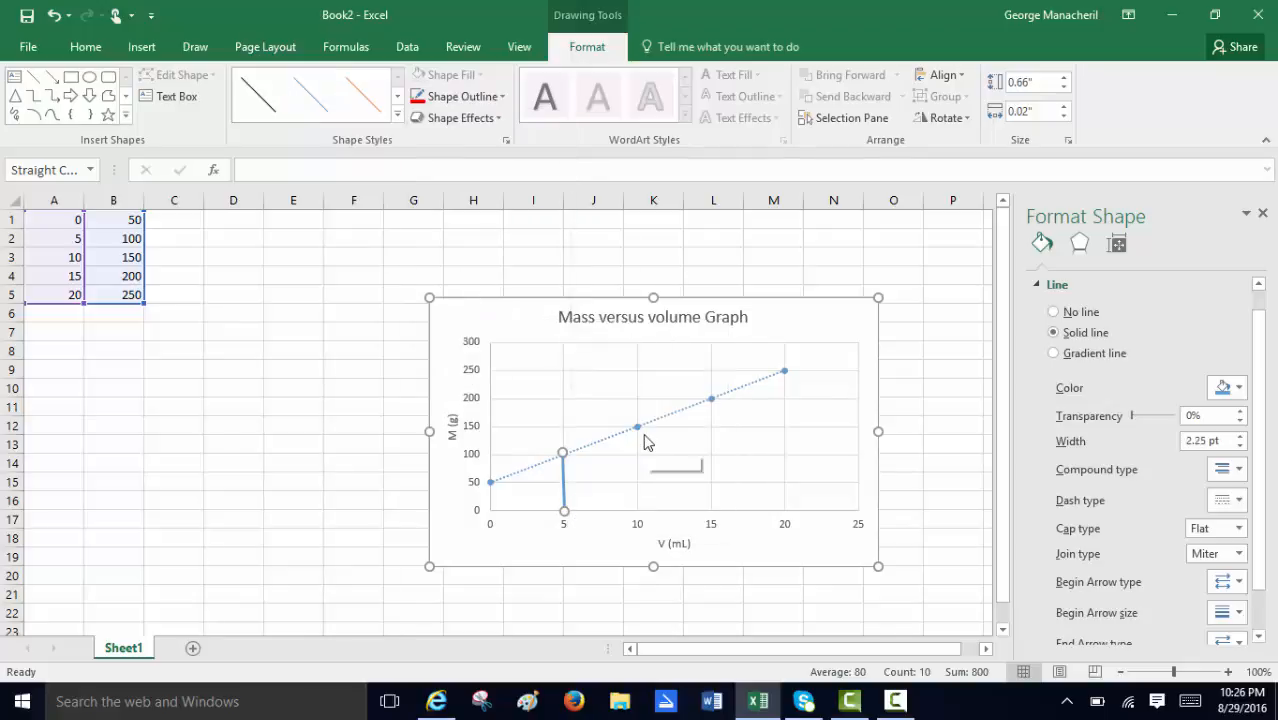
{"action": "left_click", "coordinate": [502, 99]}
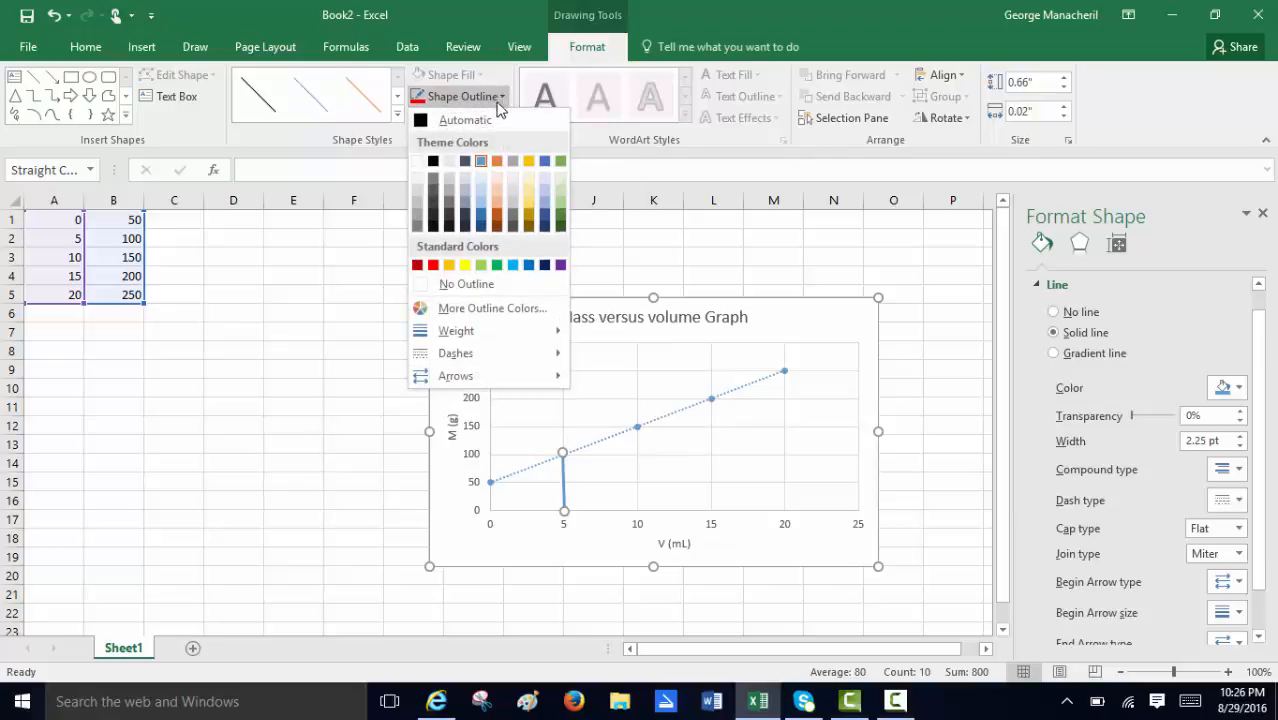
{"action": "left_click", "coordinate": [434, 266]}
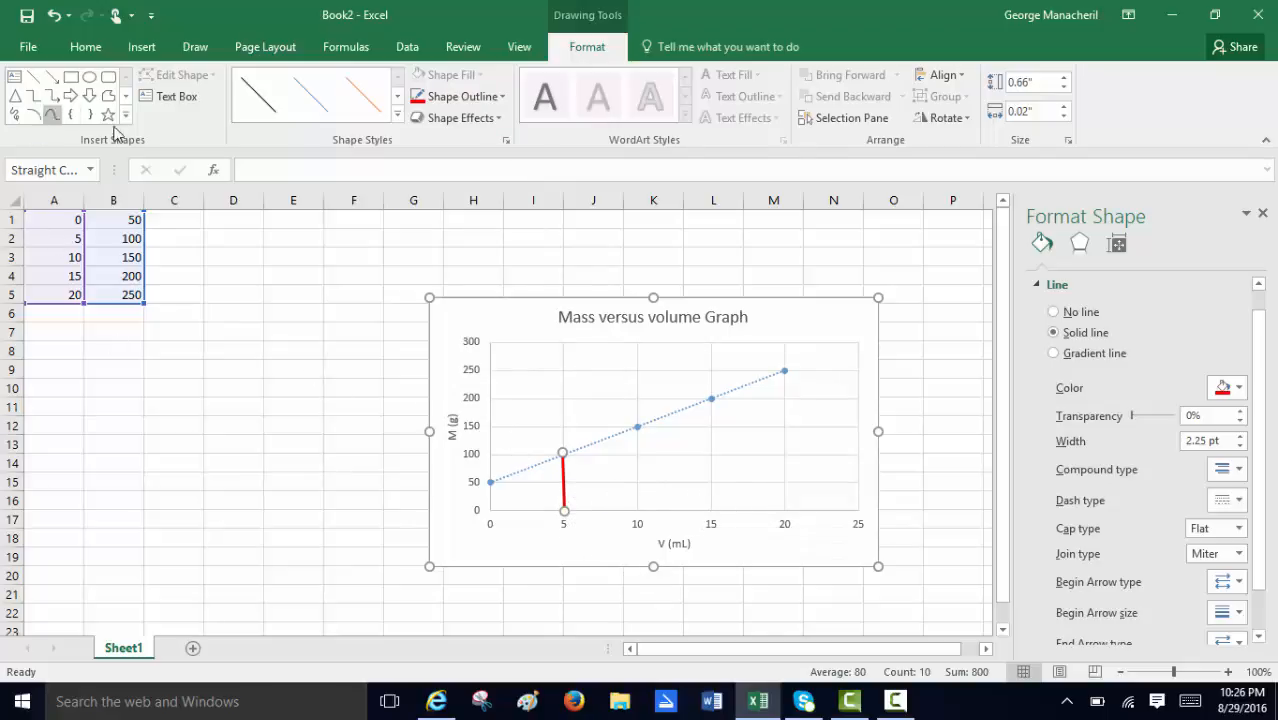
Duplicate the red line and fit the copy vertically from 15 on the horizontal axis up to the trendline.
{"action": "left_click", "coordinate": [86, 50]}
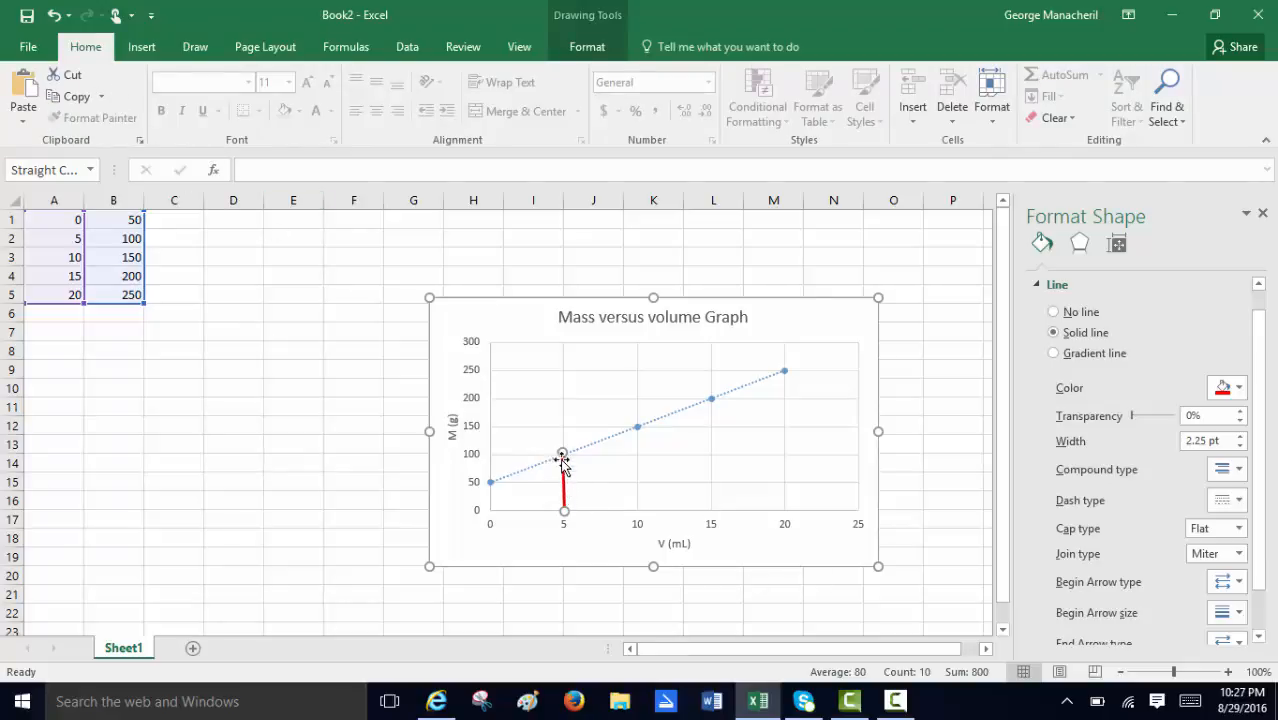
{"action": "left_click", "coordinate": [51, 97]}
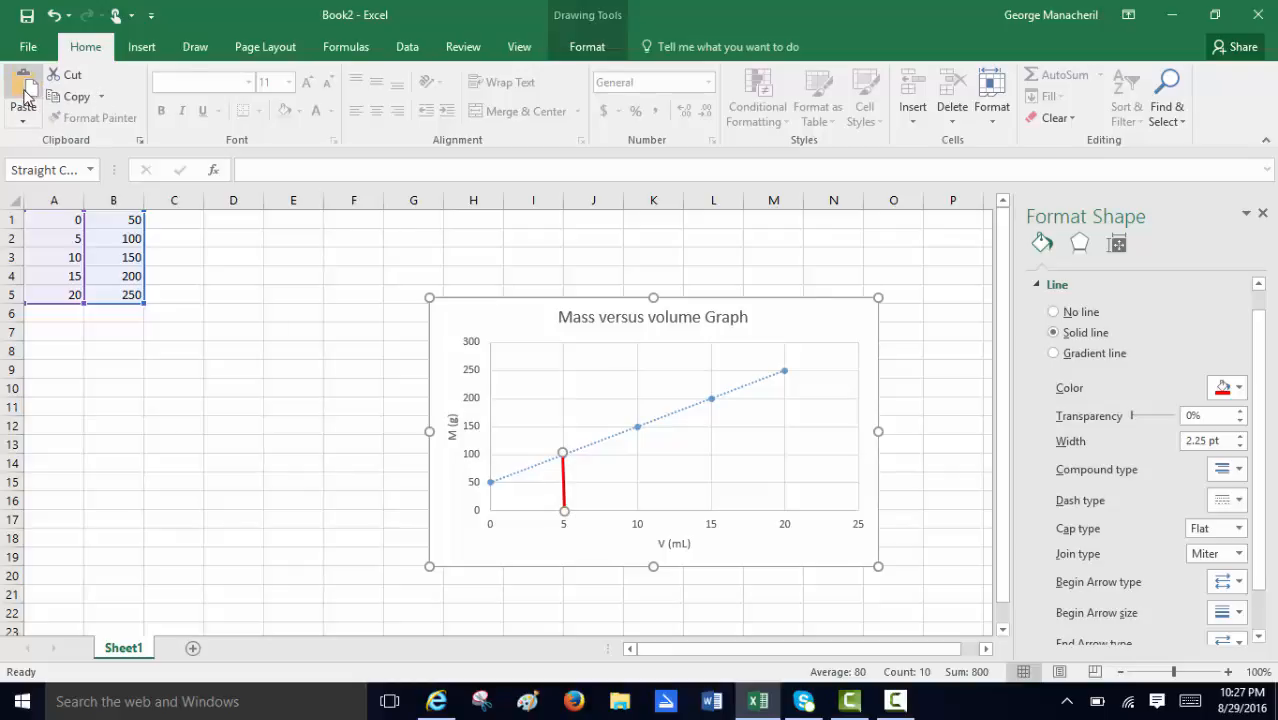
{"action": "left_click", "coordinate": [24, 88]}
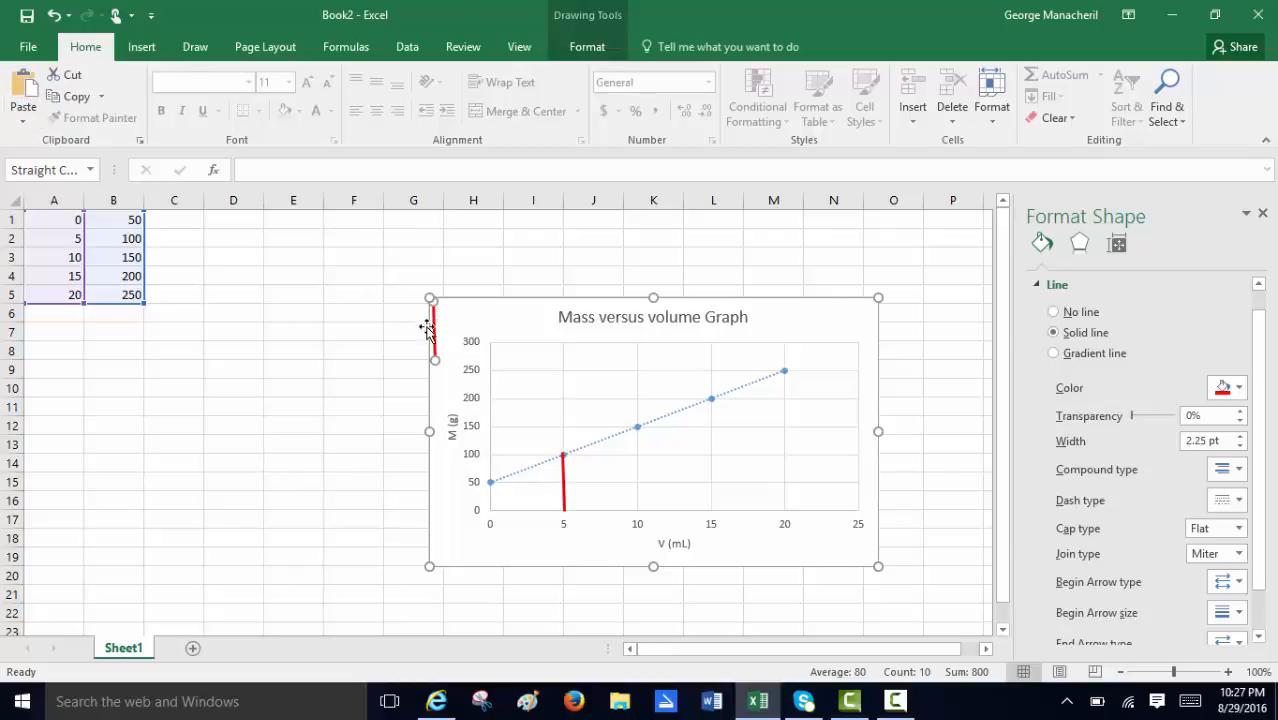
{"action": "left_click_drag", "start_coordinate": [436, 333], "coordinate": [710, 398]}
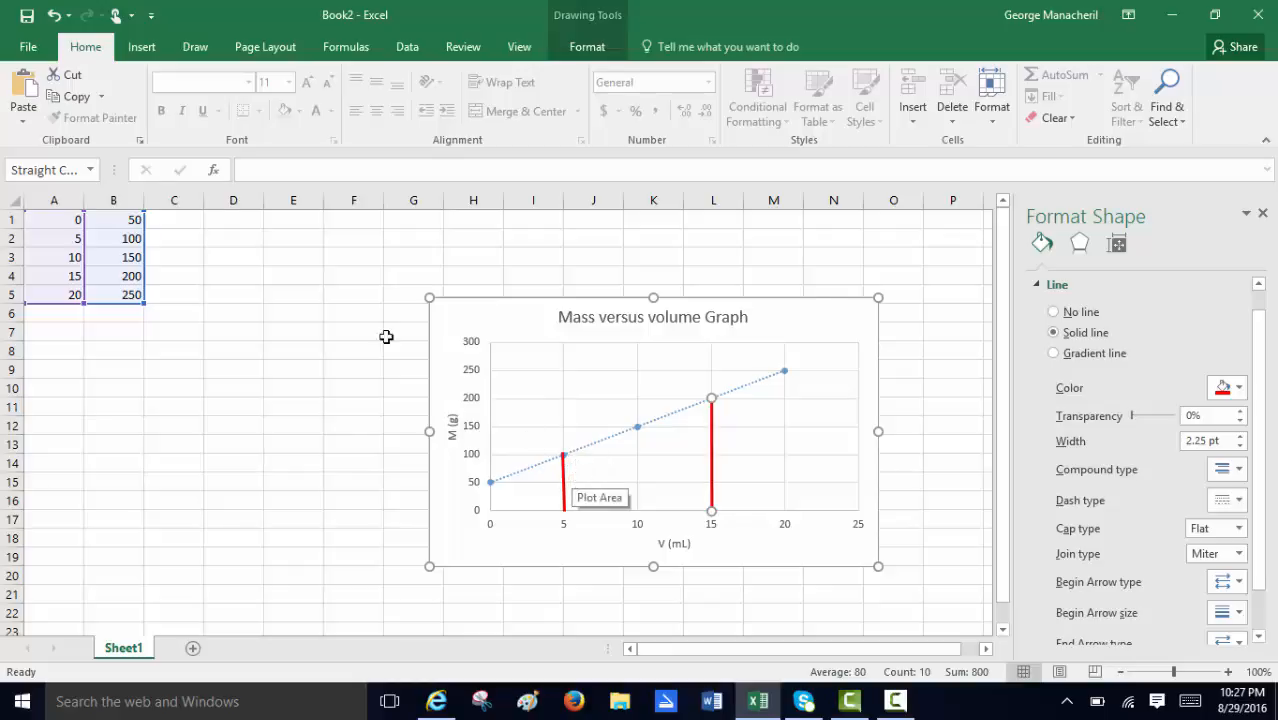
Paste another copy of the red line and lay it horizontally between the two vertical lines at a mass of about 100.
{"action": "left_click", "coordinate": [23, 88]}
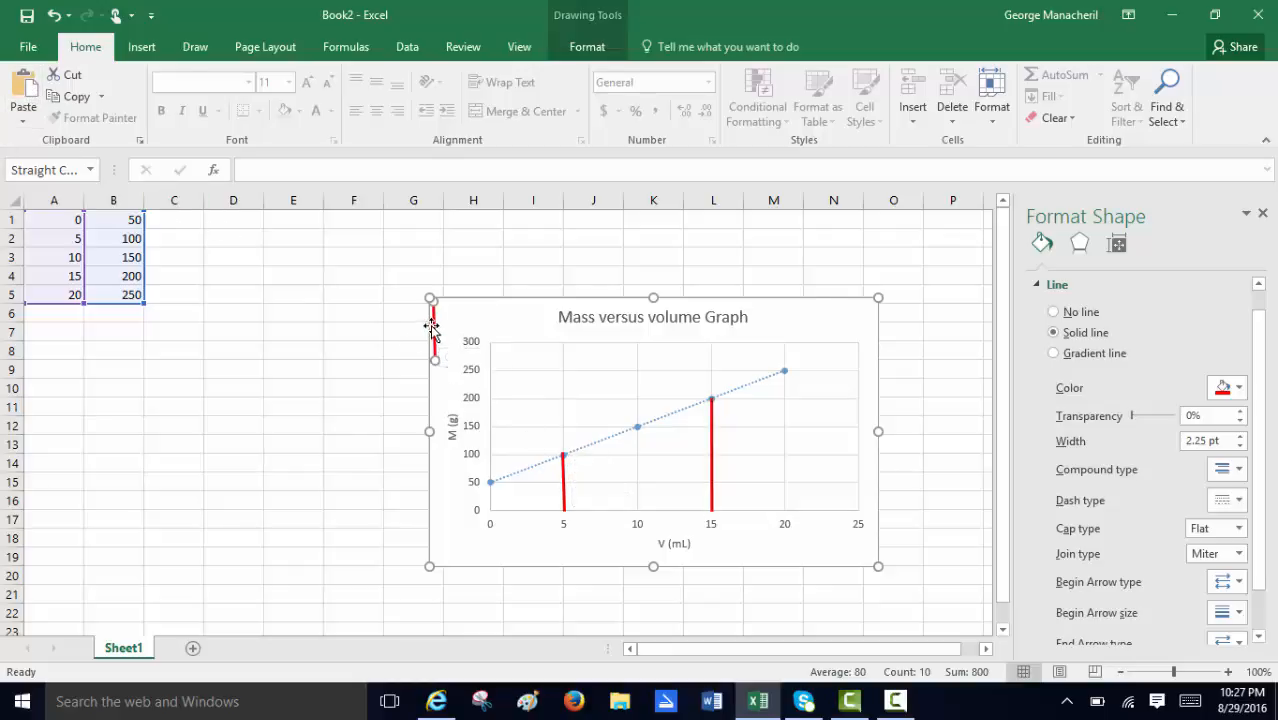
{"action": "left_click_drag", "start_coordinate": [434, 327], "coordinate": [647, 448]}
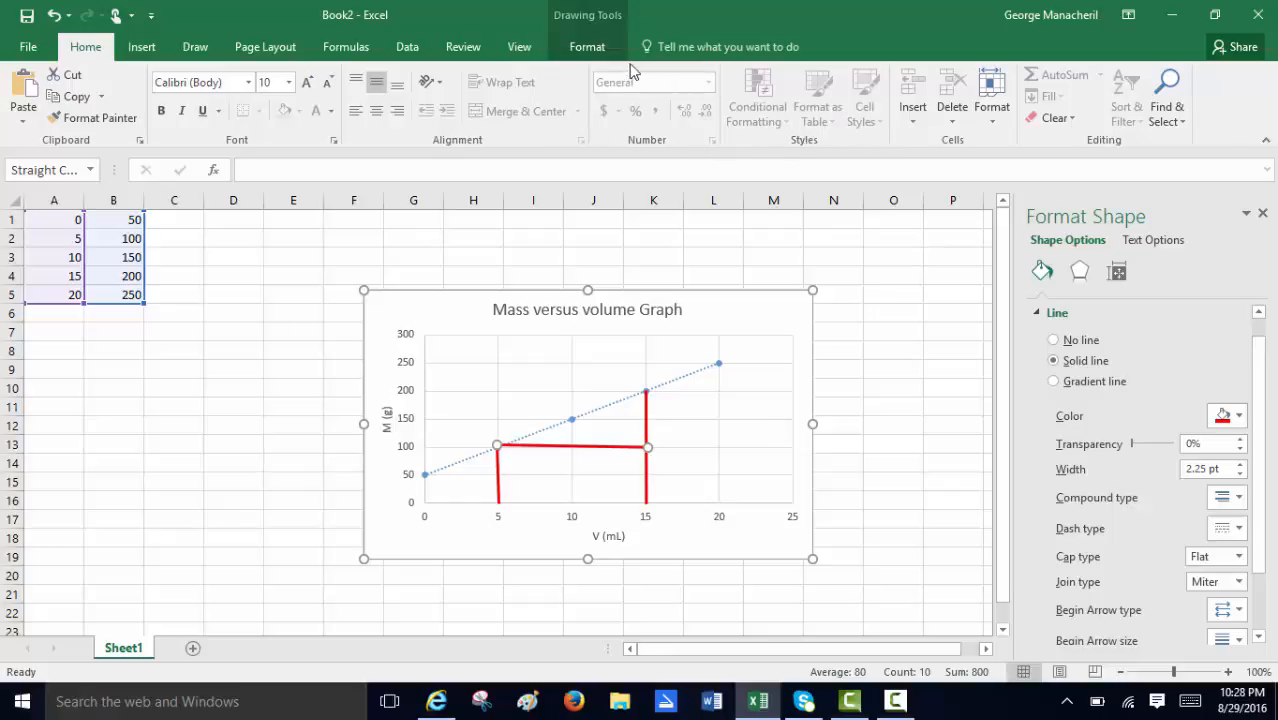
Insert a text box in the chart just below the horizontal red line, between the two vertical lines.
{"action": "left_click", "coordinate": [141, 48]}
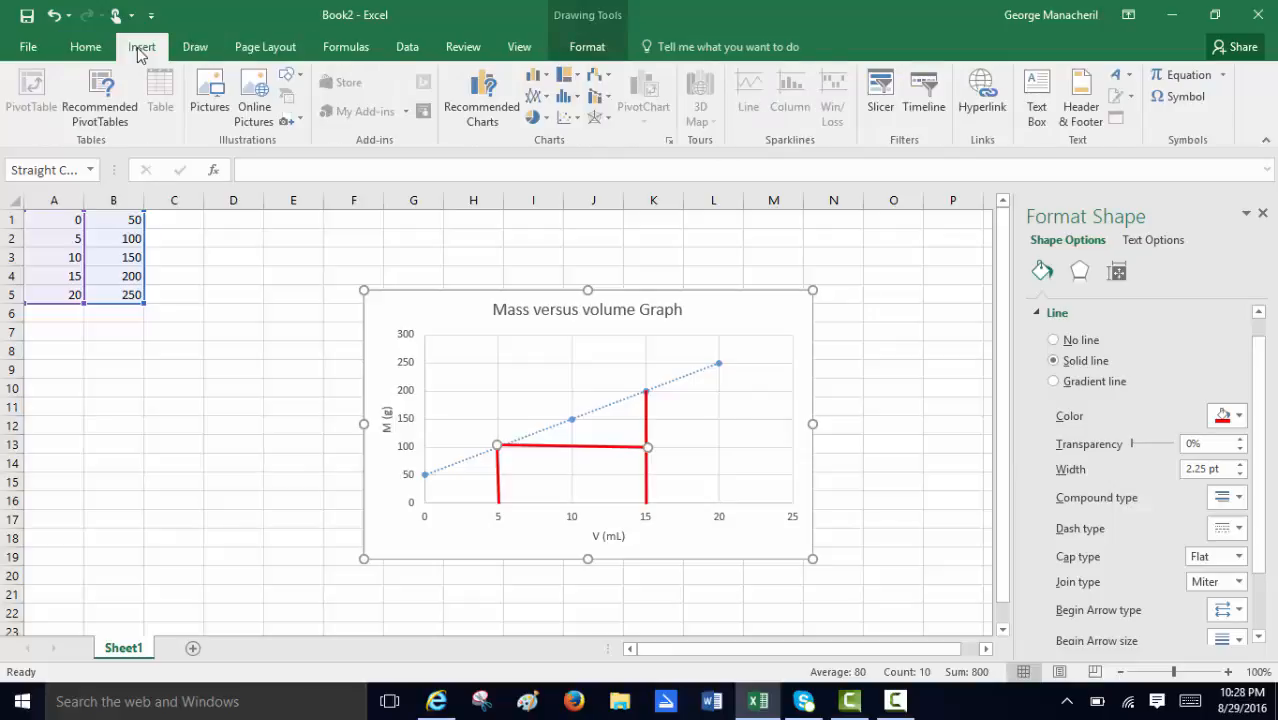
{"action": "left_click", "coordinate": [1035, 101]}
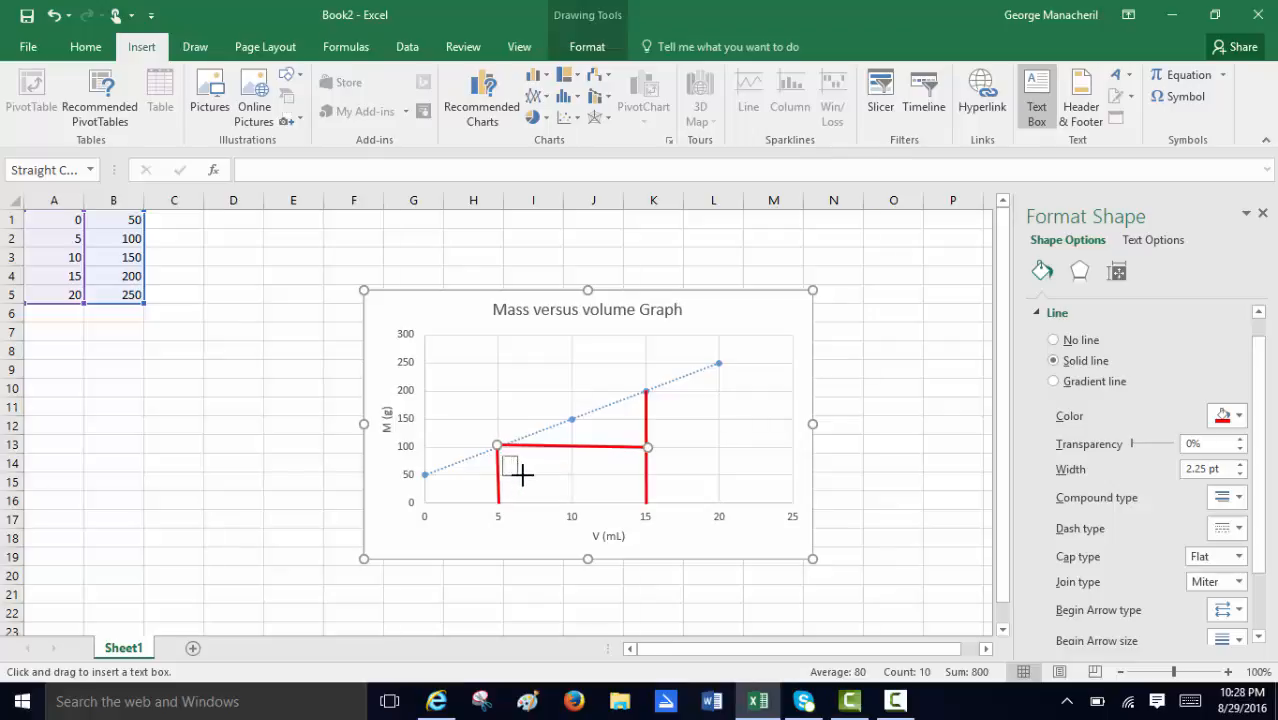
{"action": "left_click_drag", "start_coordinate": [522, 474], "coordinate": [641, 481]}
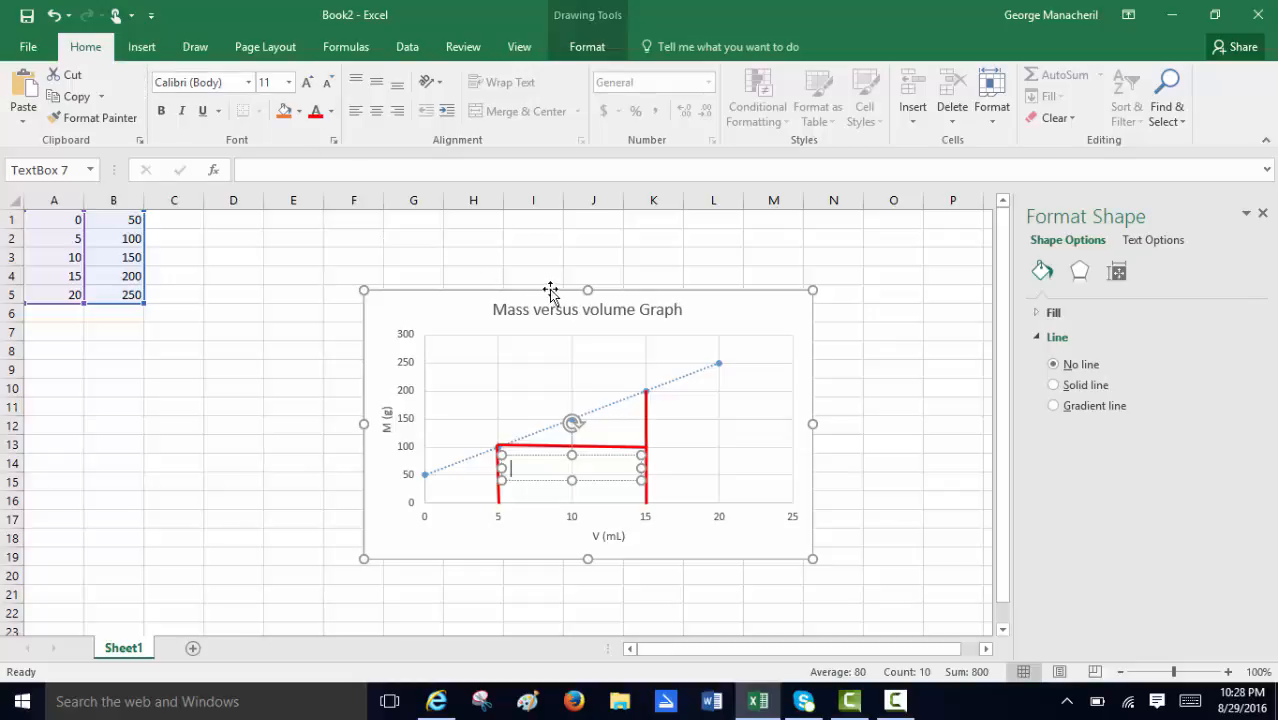
Insert a Δ symbol in the text box and complete the label as "ΔV = 15 - 5 = 10 mL".
{"action": "left_click", "coordinate": [142, 48]}
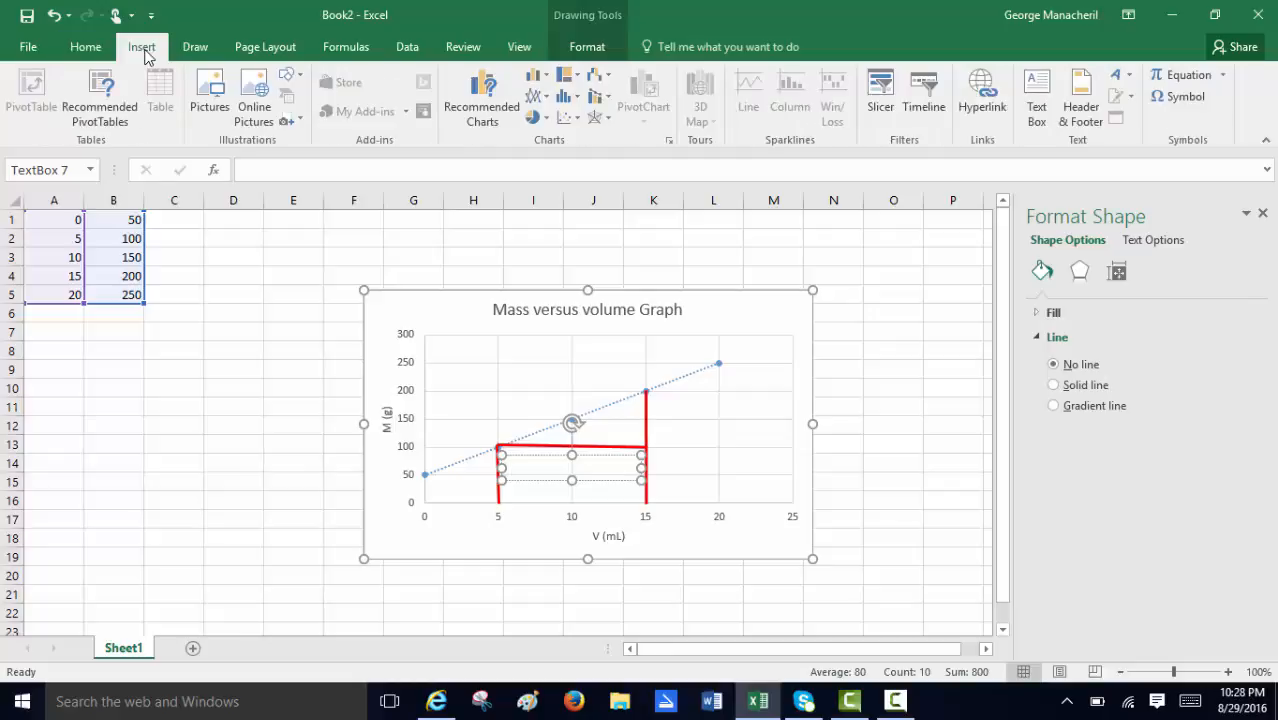
{"action": "left_click", "coordinate": [1182, 98]}
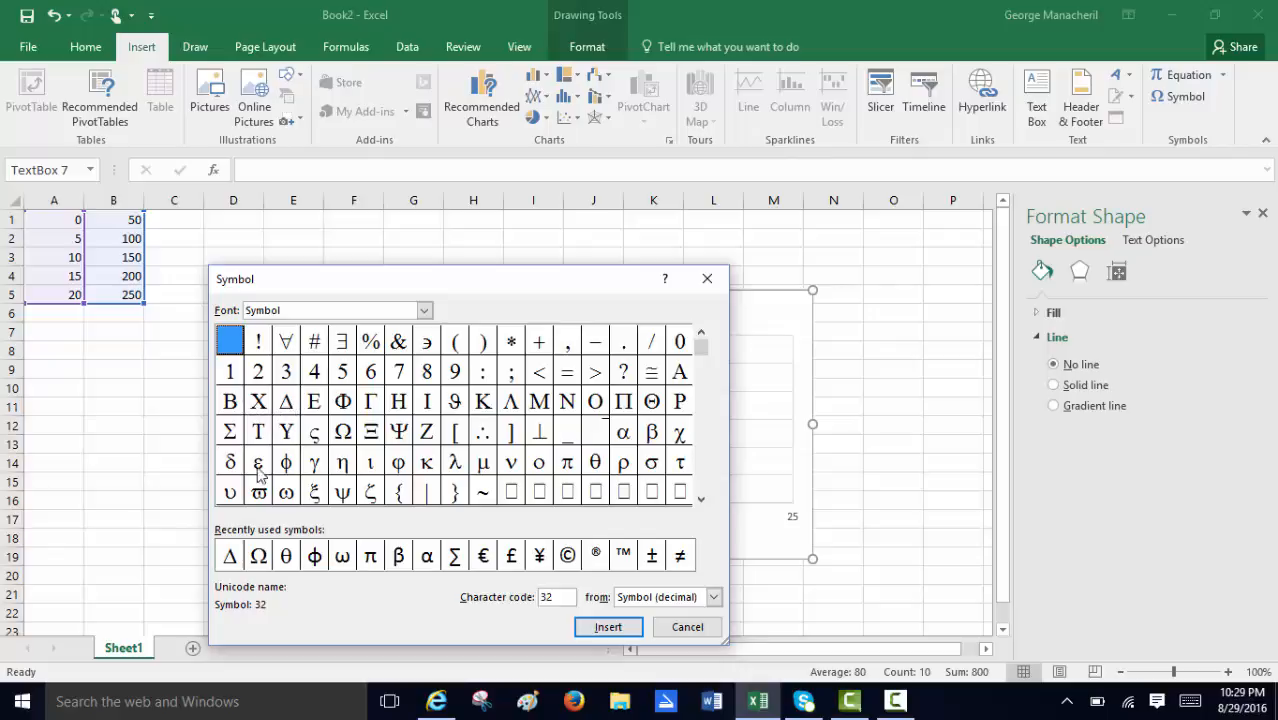
{"action": "left_click", "coordinate": [231, 562]}
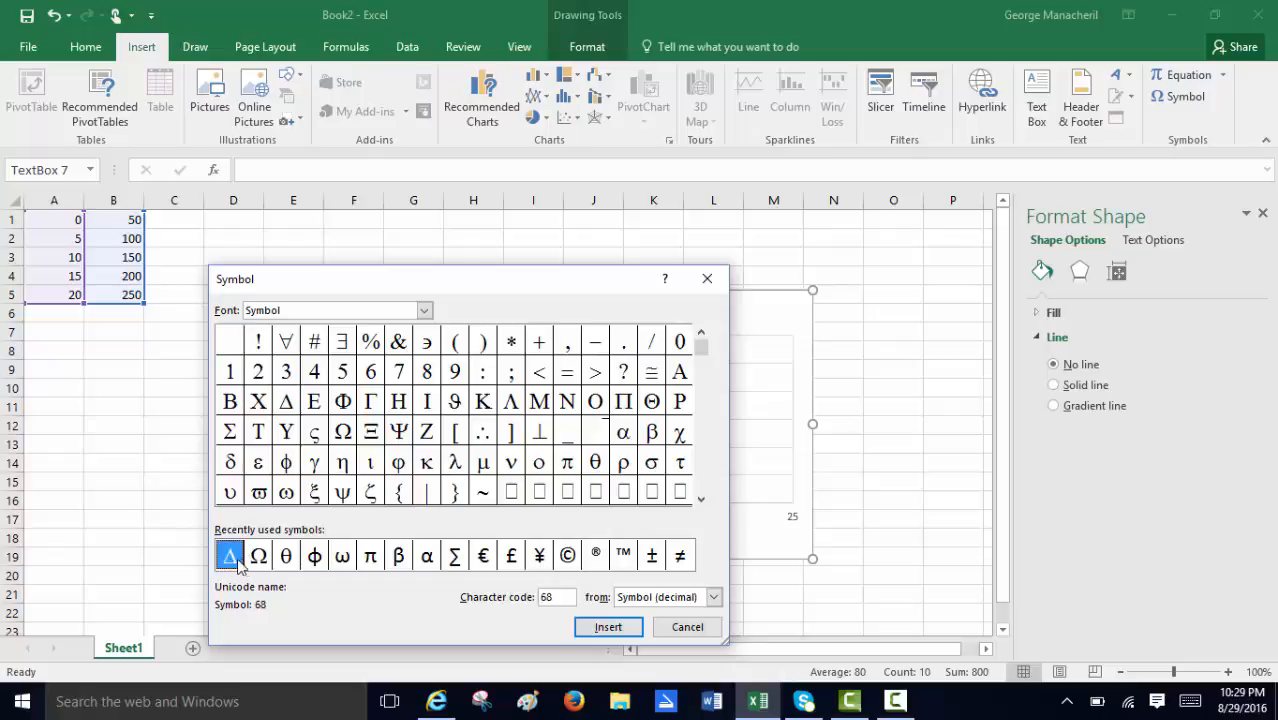
{"action": "left_click", "coordinate": [608, 627]}
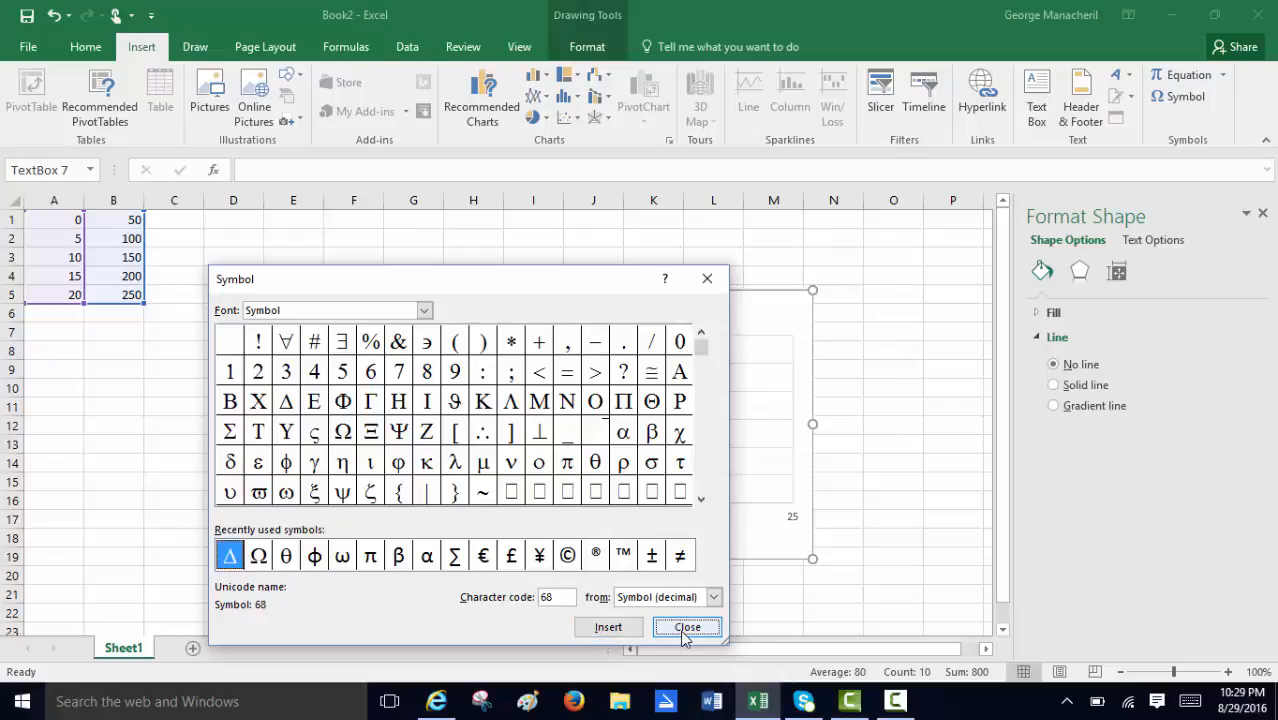
{"action": "left_click", "coordinate": [687, 627]}
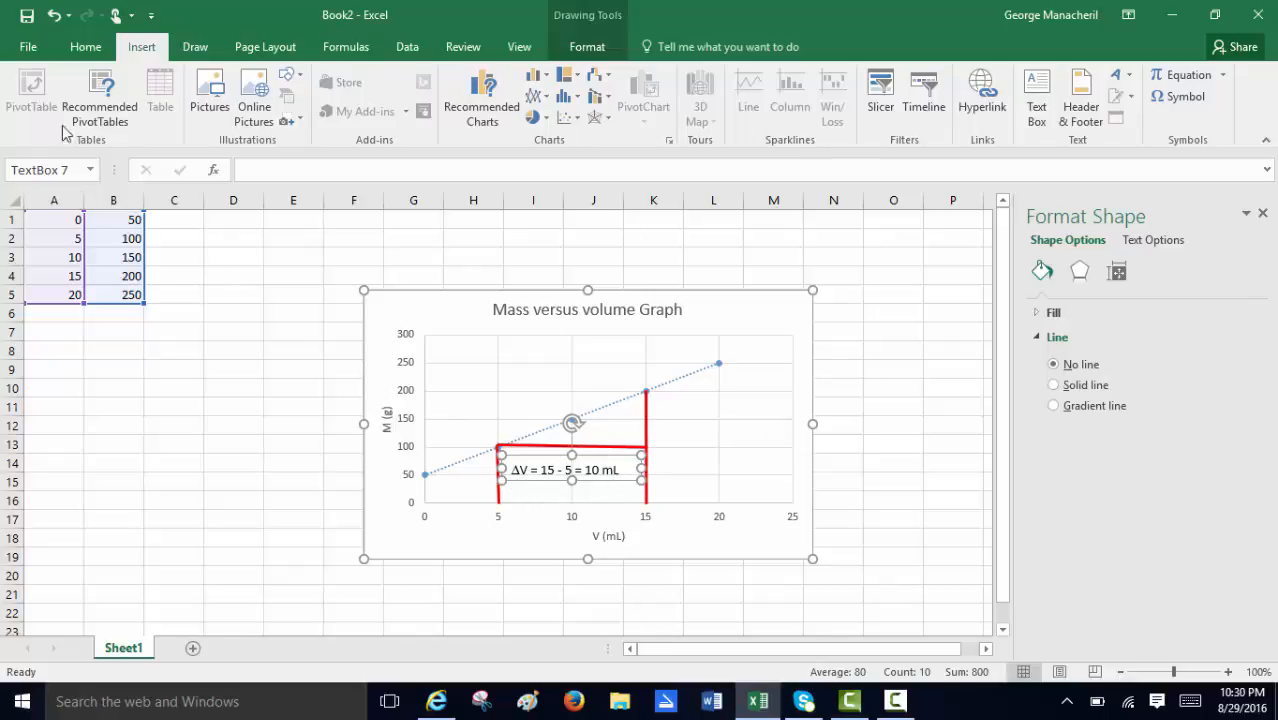
{"action": "left_click", "coordinate": [86, 46]}
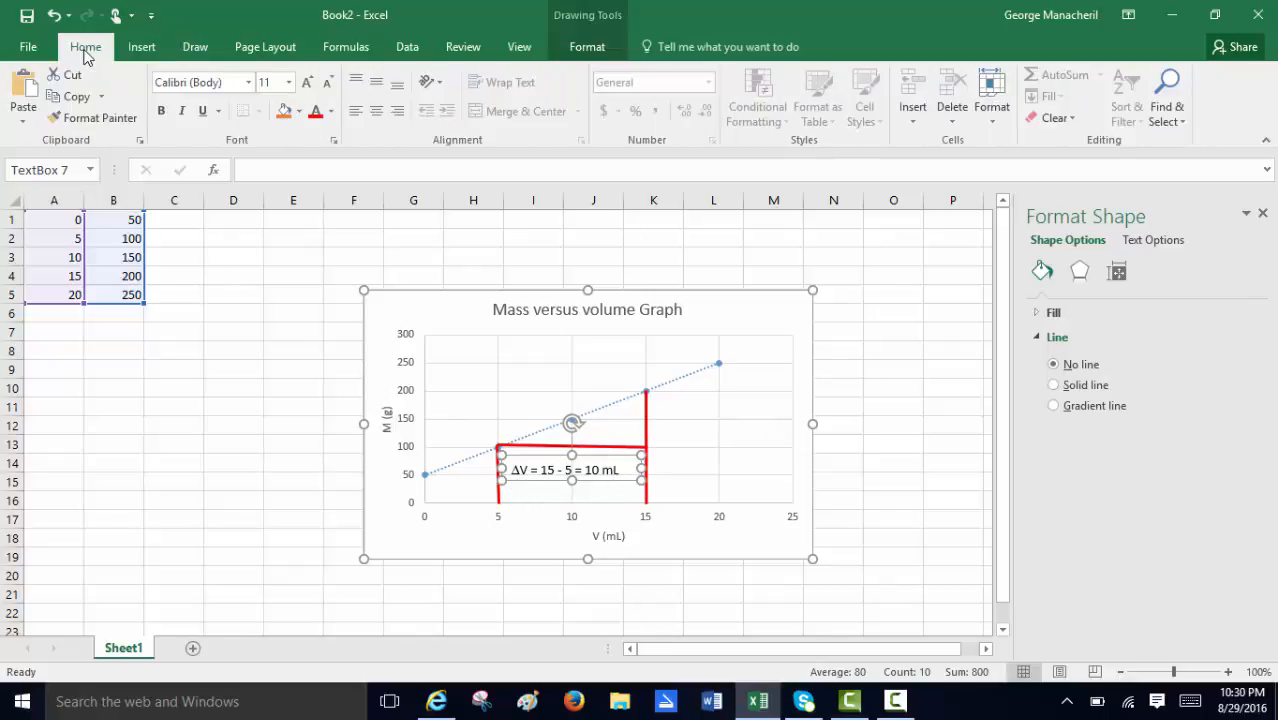
Duplicate the ΔV label and place the copy beside the vertical red line at 15, below the trendline.
{"action": "left_click", "coordinate": [58, 98]}
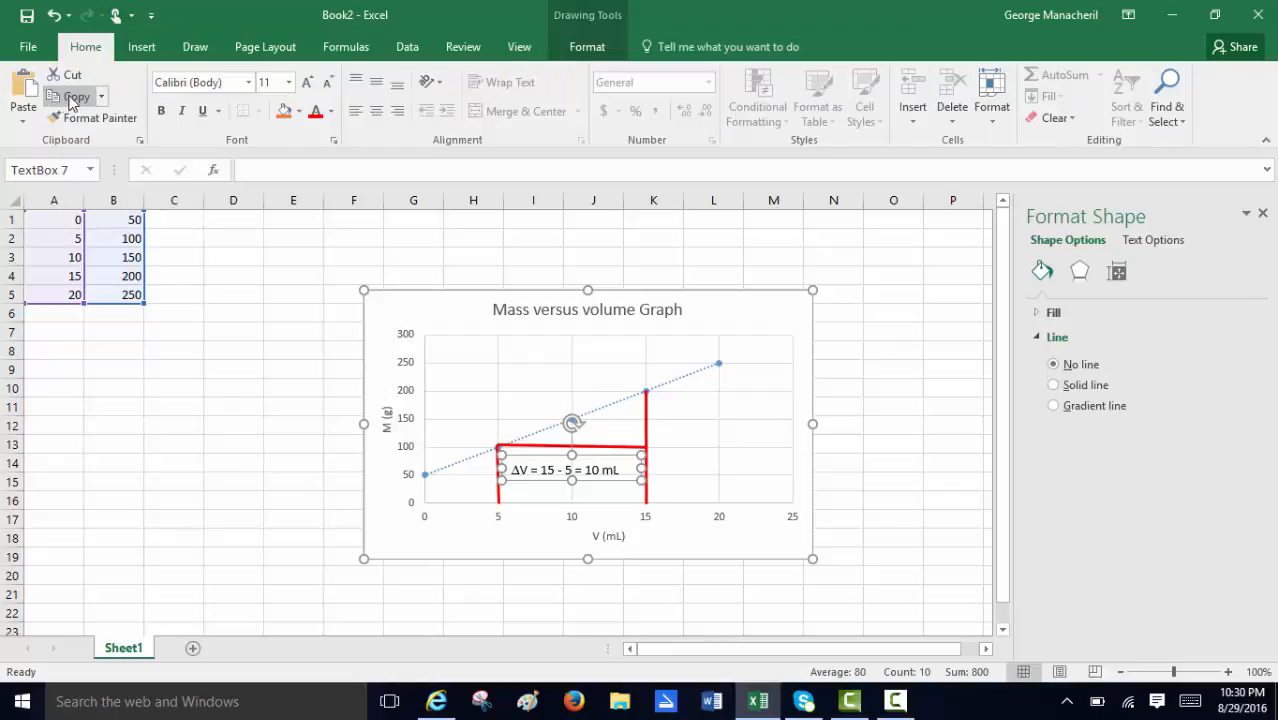
{"action": "left_click", "coordinate": [24, 90]}
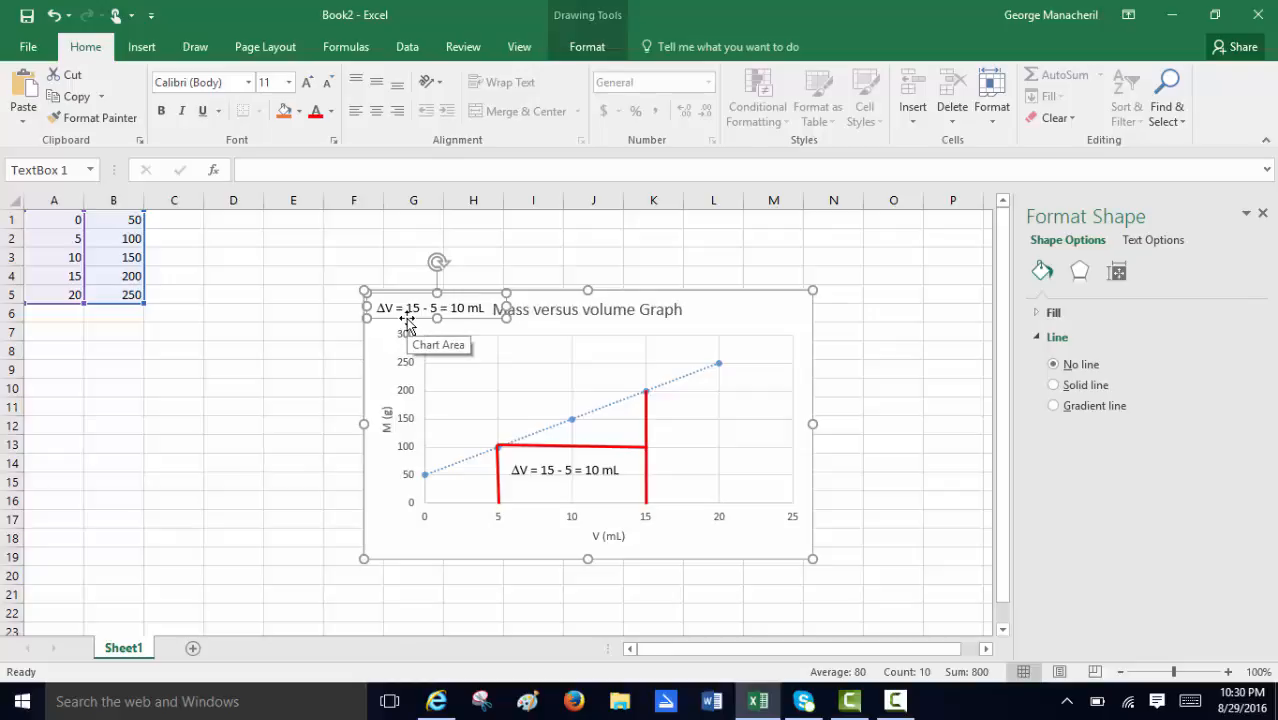
{"action": "left_click_drag", "start_coordinate": [411, 322], "coordinate": [682, 429]}
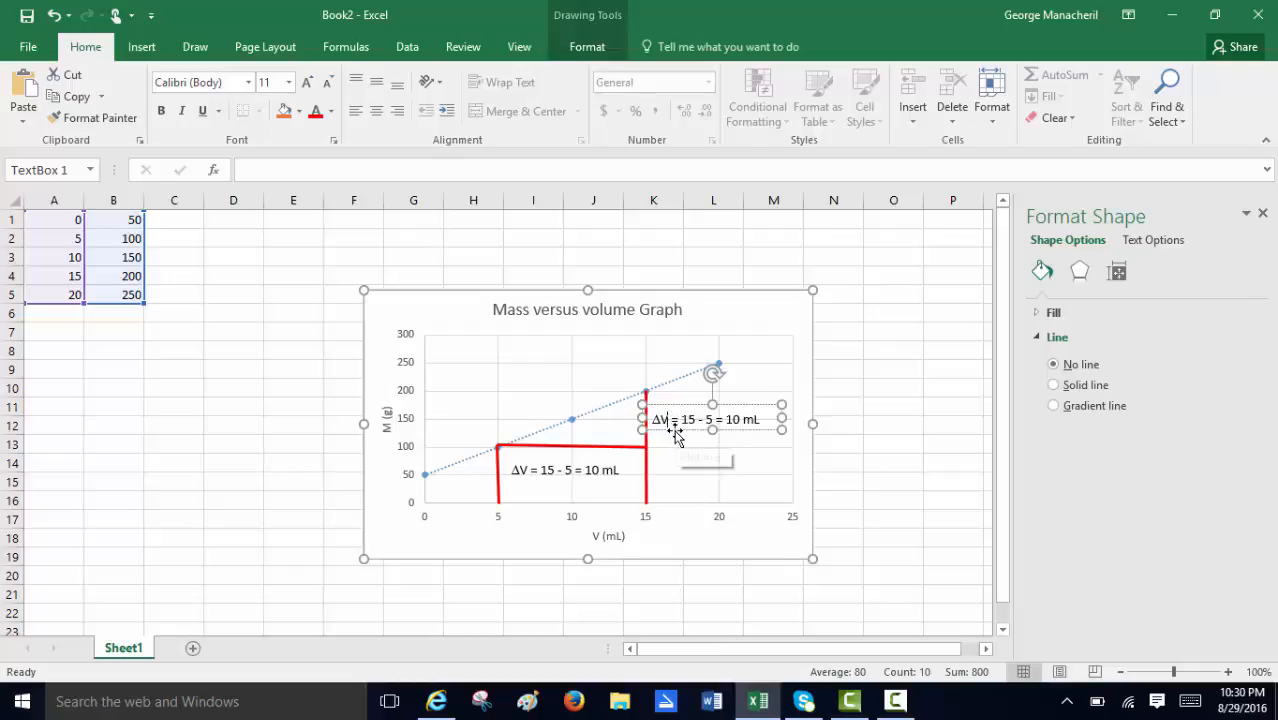
Change the copied label to "ΔM = 200 - 100 = 100 g" and widen its text box to fit on one line.
{"action": "key", "text": "BackSpace"}
{"action": "type", "text": "M"}
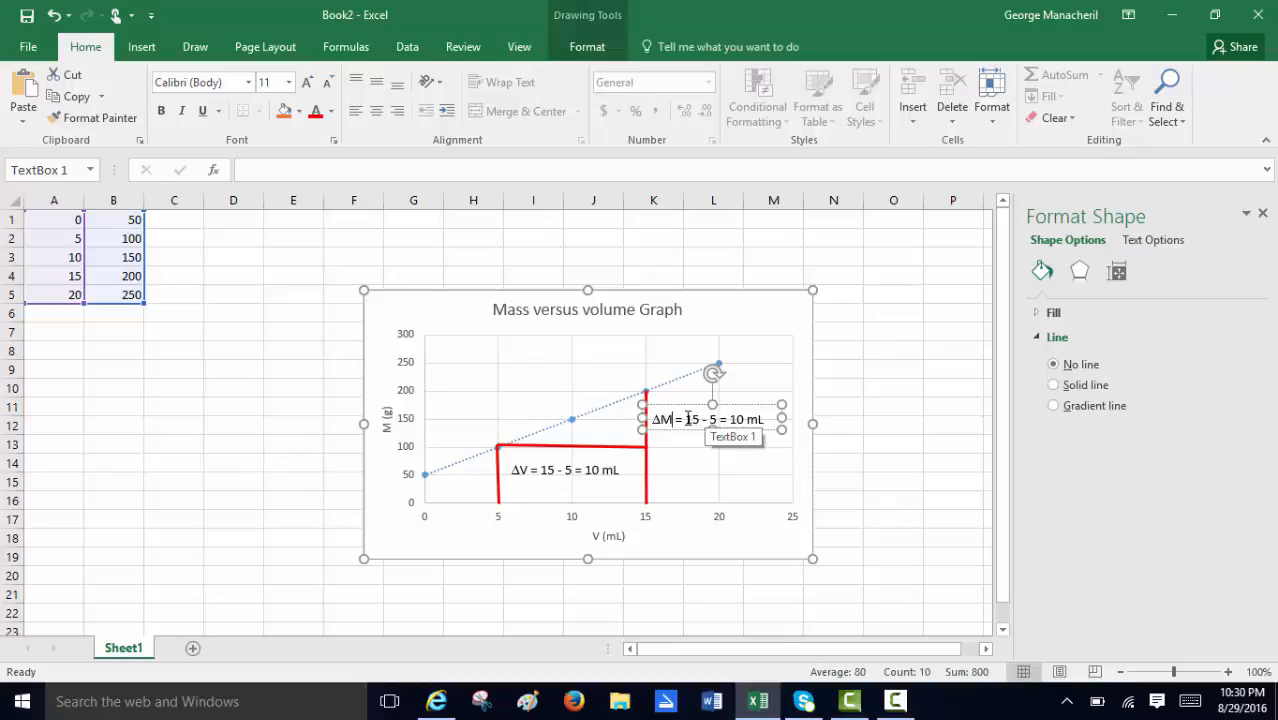
{"action": "left_click_drag", "start_coordinate": [688, 419], "coordinate": [765, 425]}
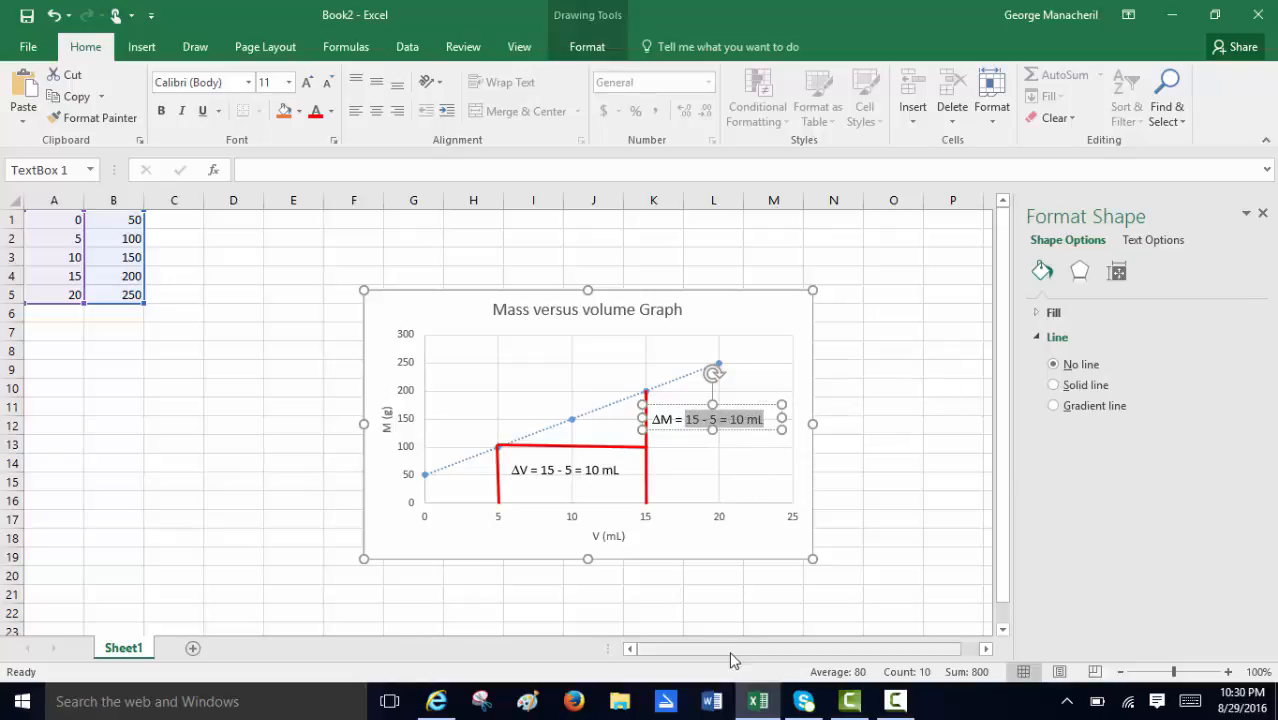
{"action": "type", "text": "200"}
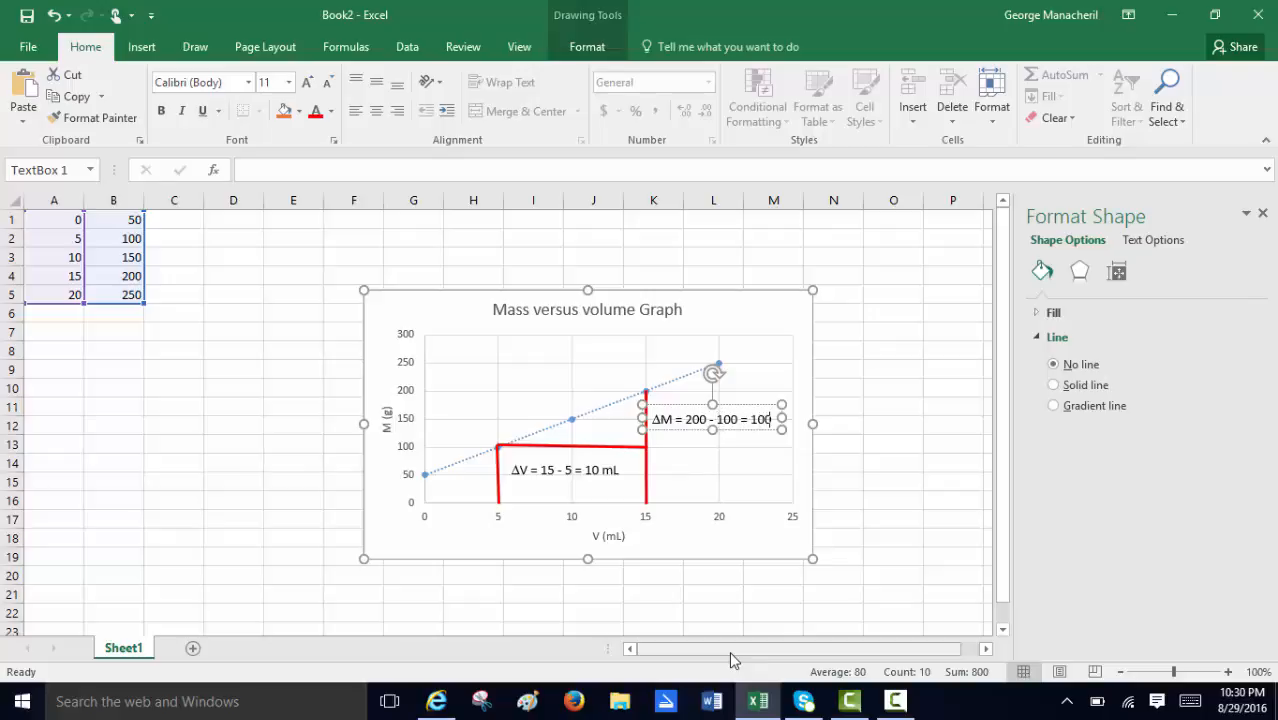
{"action": "type", "text": "g"}
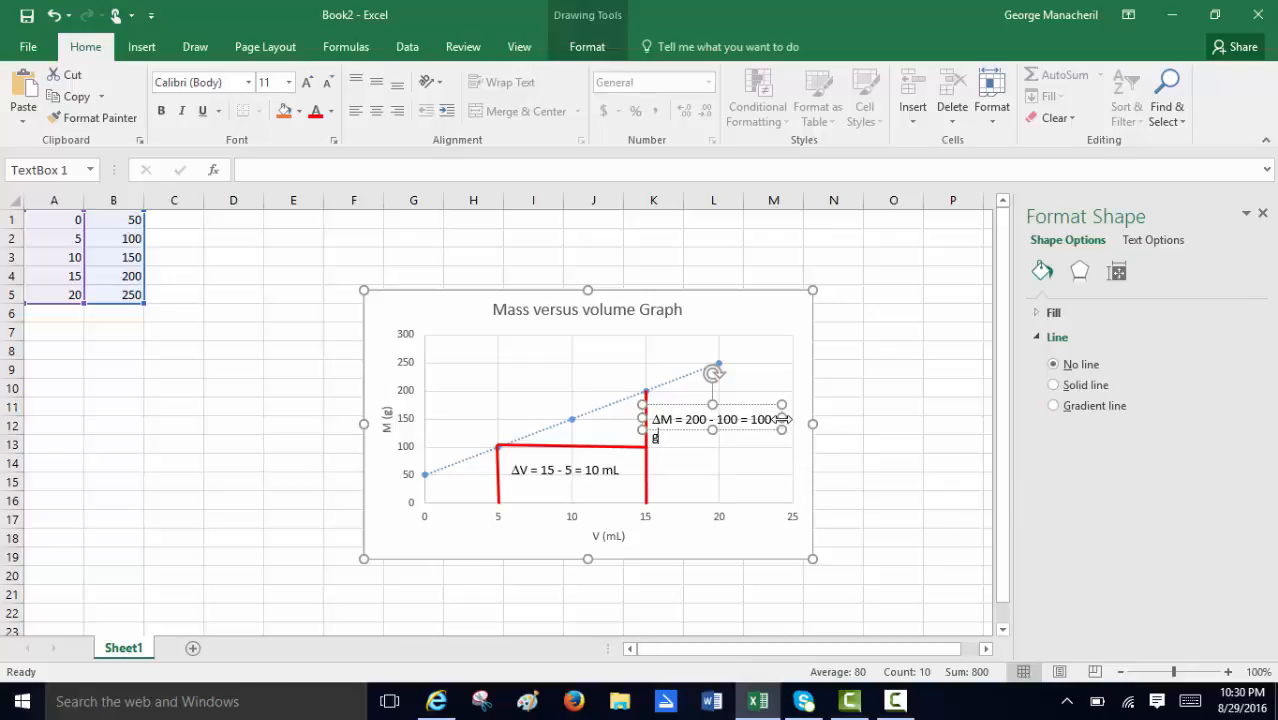
{"action": "left_click_drag", "start_coordinate": [782, 419], "coordinate": [795, 419]}
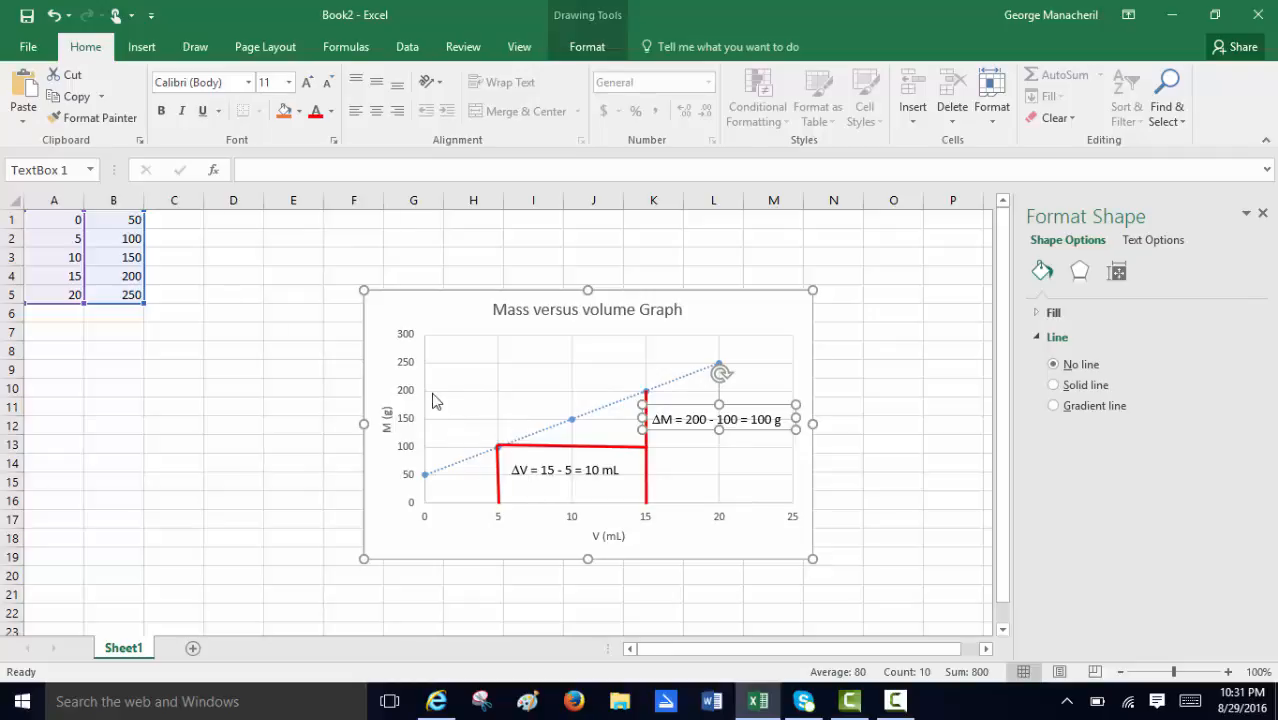
Paste another copy of the ΔV label above the trendline, just below the chart title, and replace its text with "Slope =".
{"action": "left_click", "coordinate": [20, 86]}
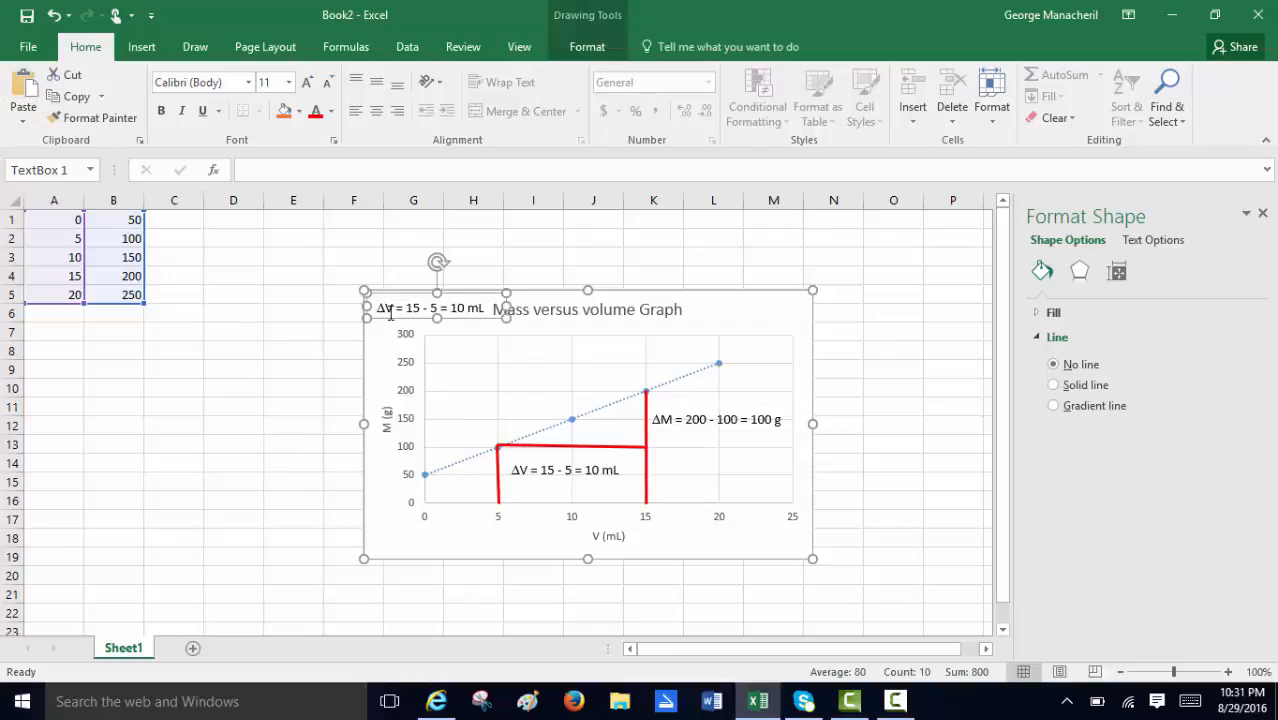
{"action": "left_click_drag", "start_coordinate": [390, 313], "coordinate": [556, 368]}
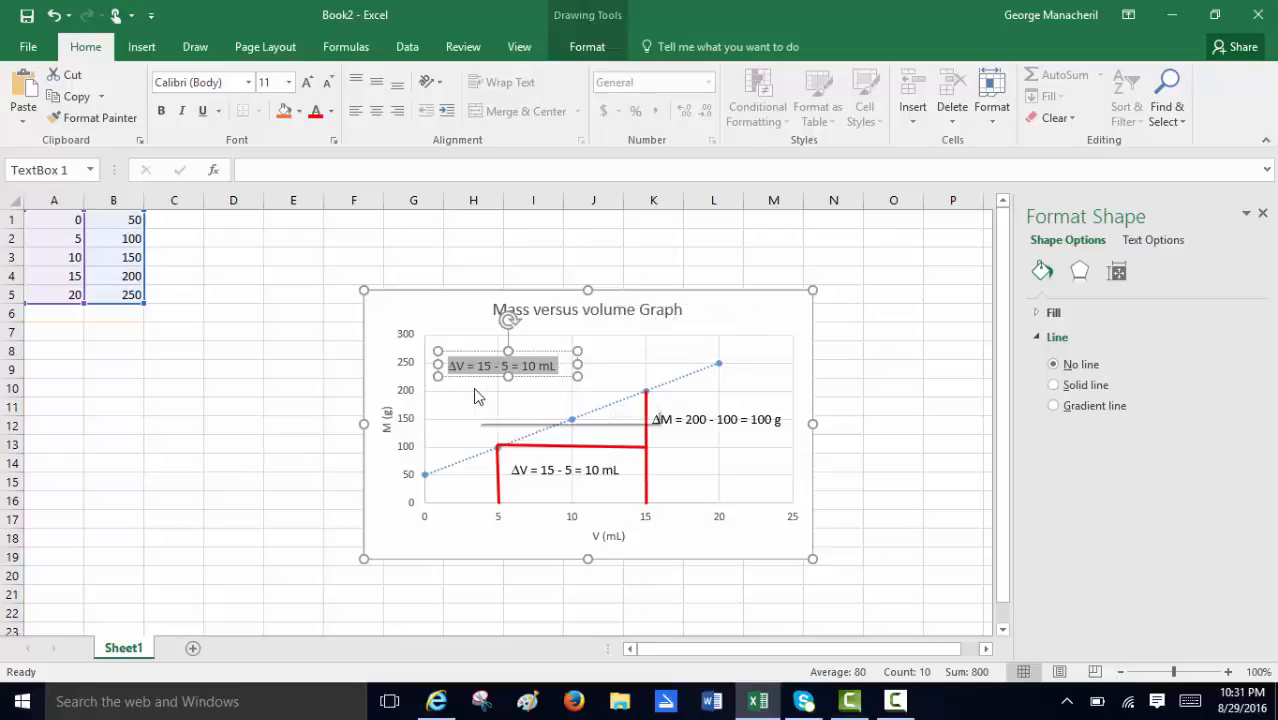
{"action": "type", "text": "Slope ="}
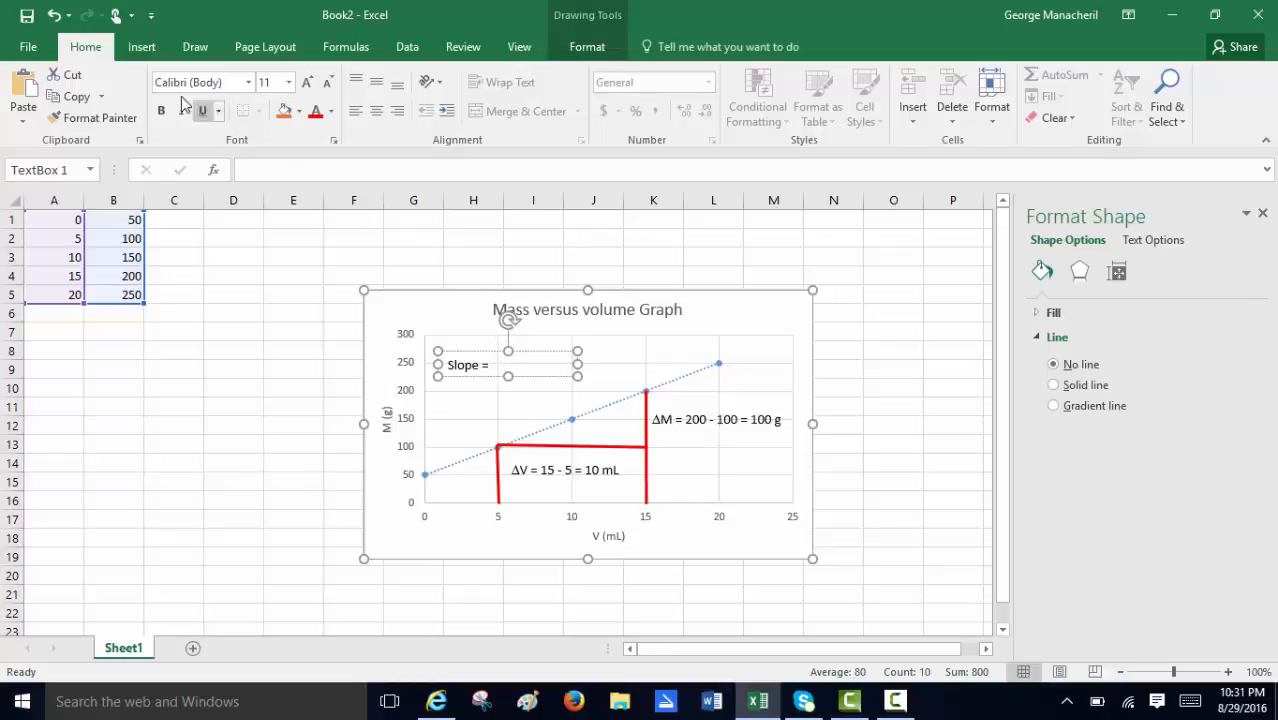
Insert an equation after "Slope =" containing a stacked fraction of ΔM over ΔV.
{"action": "left_click", "coordinate": [142, 47]}
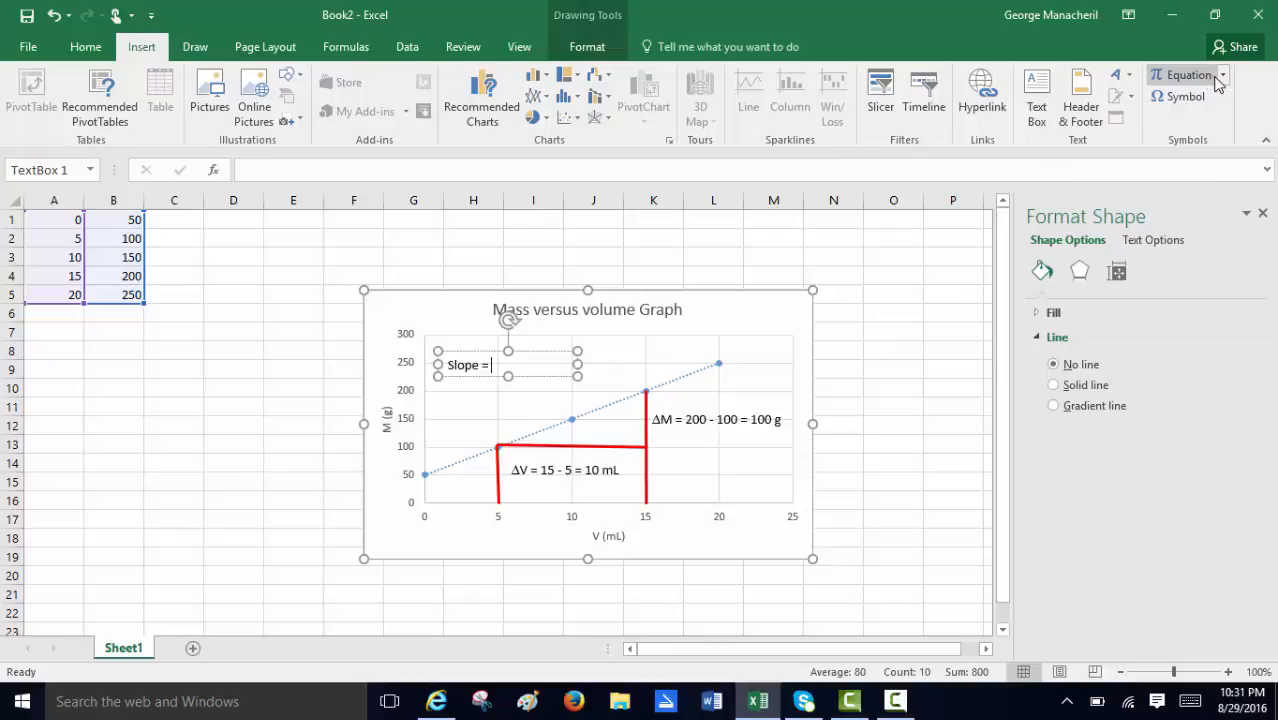
{"action": "left_click", "coordinate": [1220, 77]}
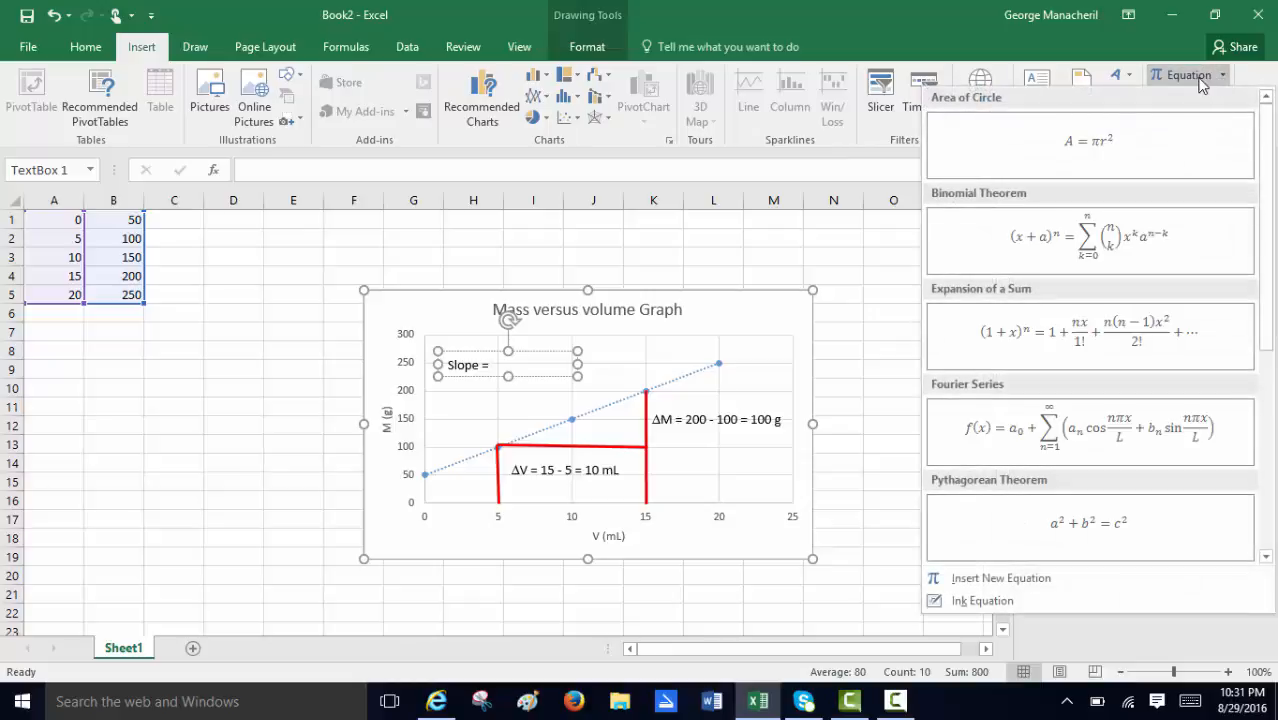
{"action": "left_click", "coordinate": [1200, 80]}
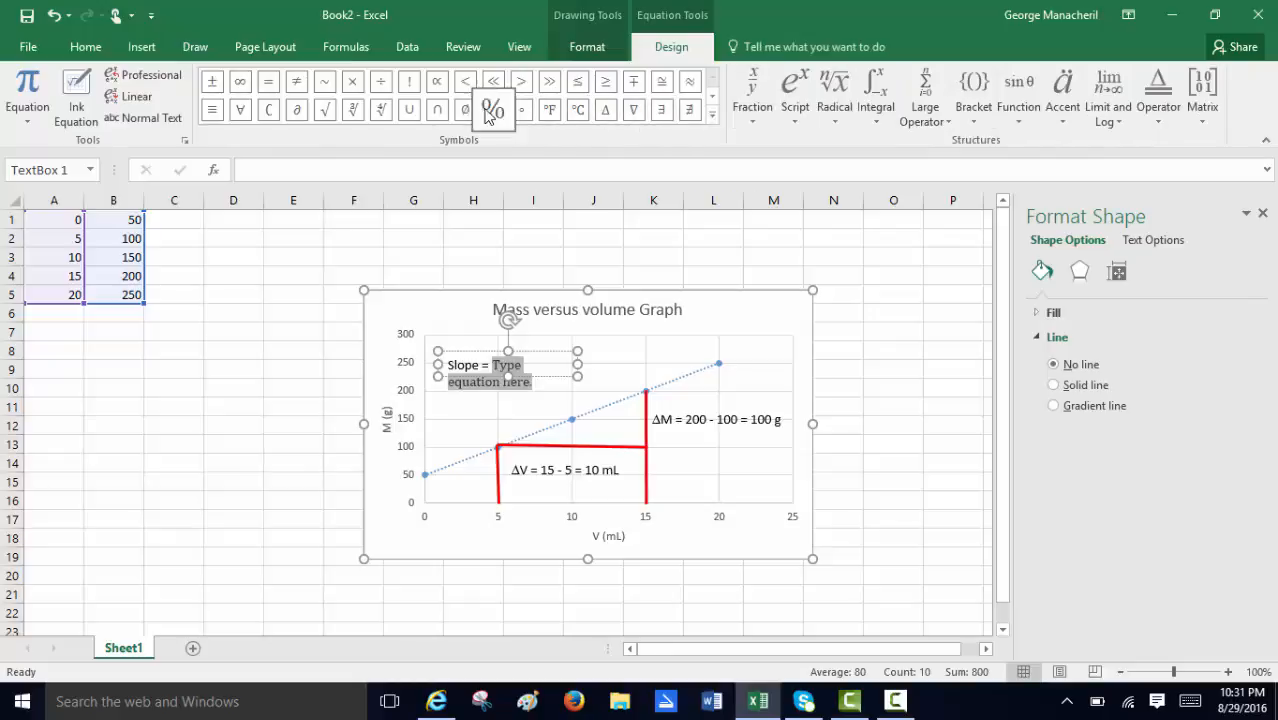
{"action": "left_click", "coordinate": [754, 94]}
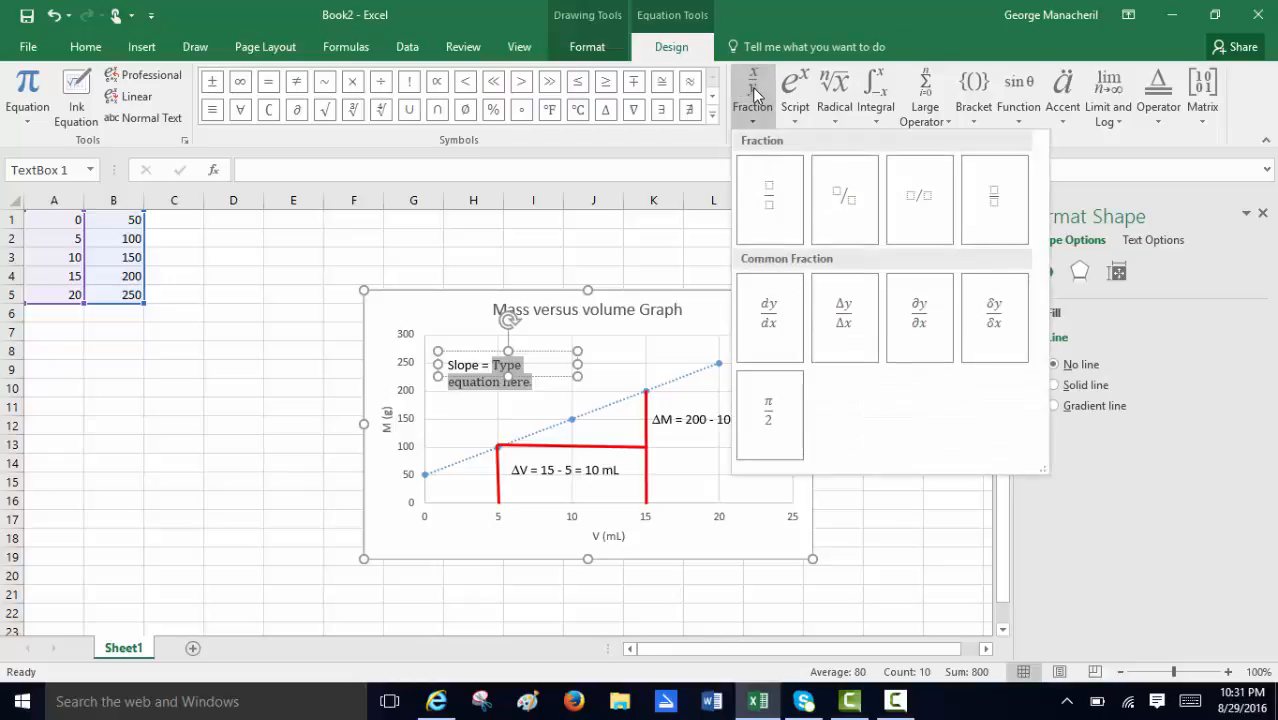
{"action": "left_click", "coordinate": [760, 198]}
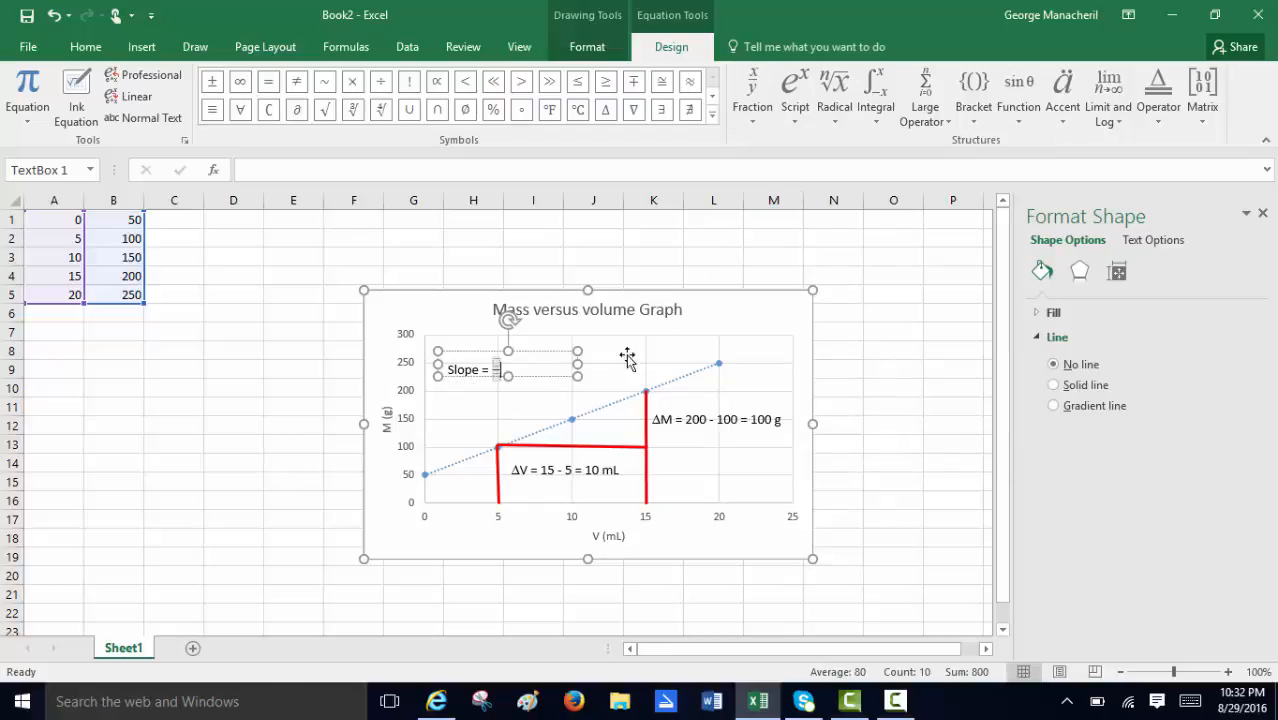
{"action": "left_click", "coordinate": [496, 362]}
{"action": "left_click", "coordinate": [606, 116]}
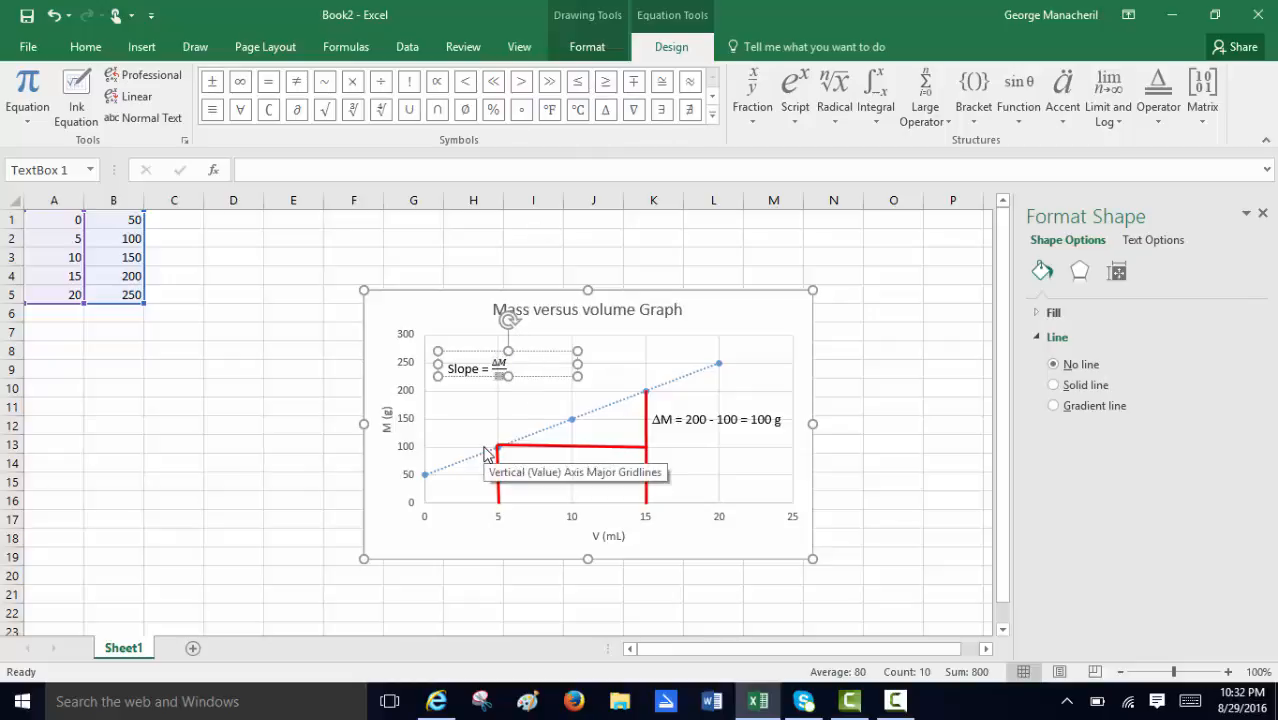
{"action": "left_click", "coordinate": [606, 116]}
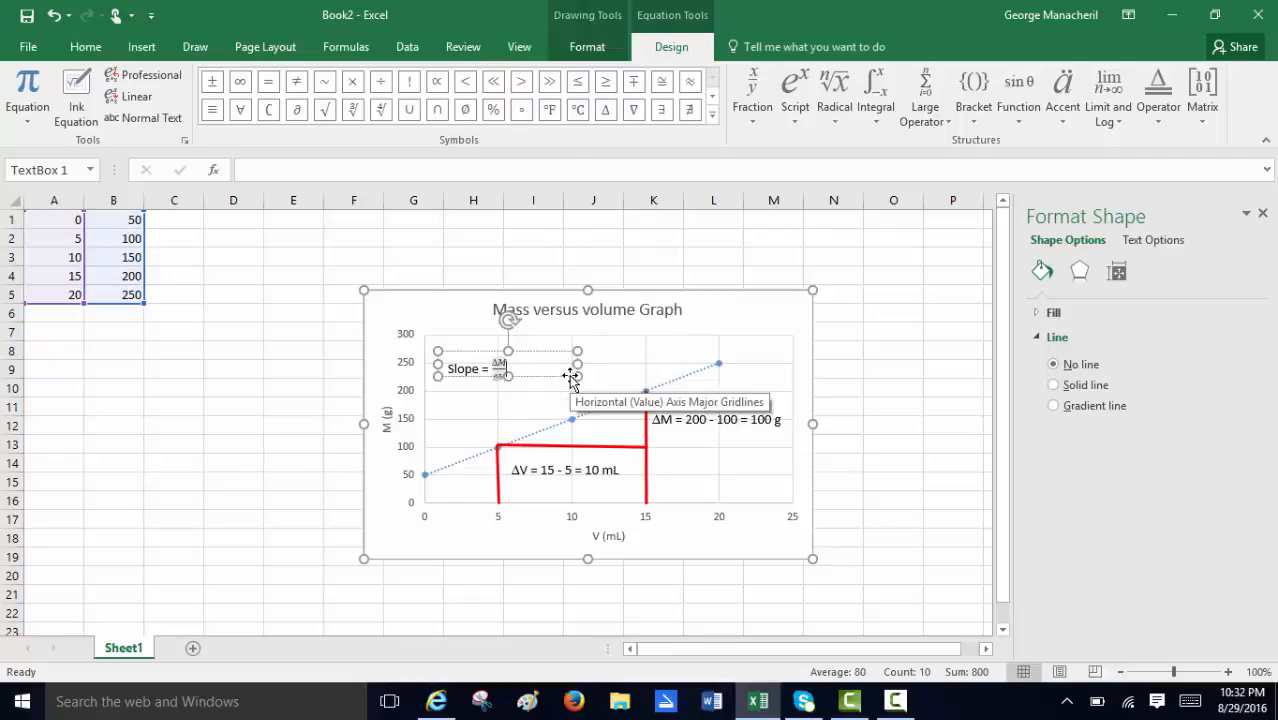
Extend the slope equation with an equals sign and a stacked fraction of 100 g over 10 mL, and widen the text box.
{"action": "type", "text": "="}
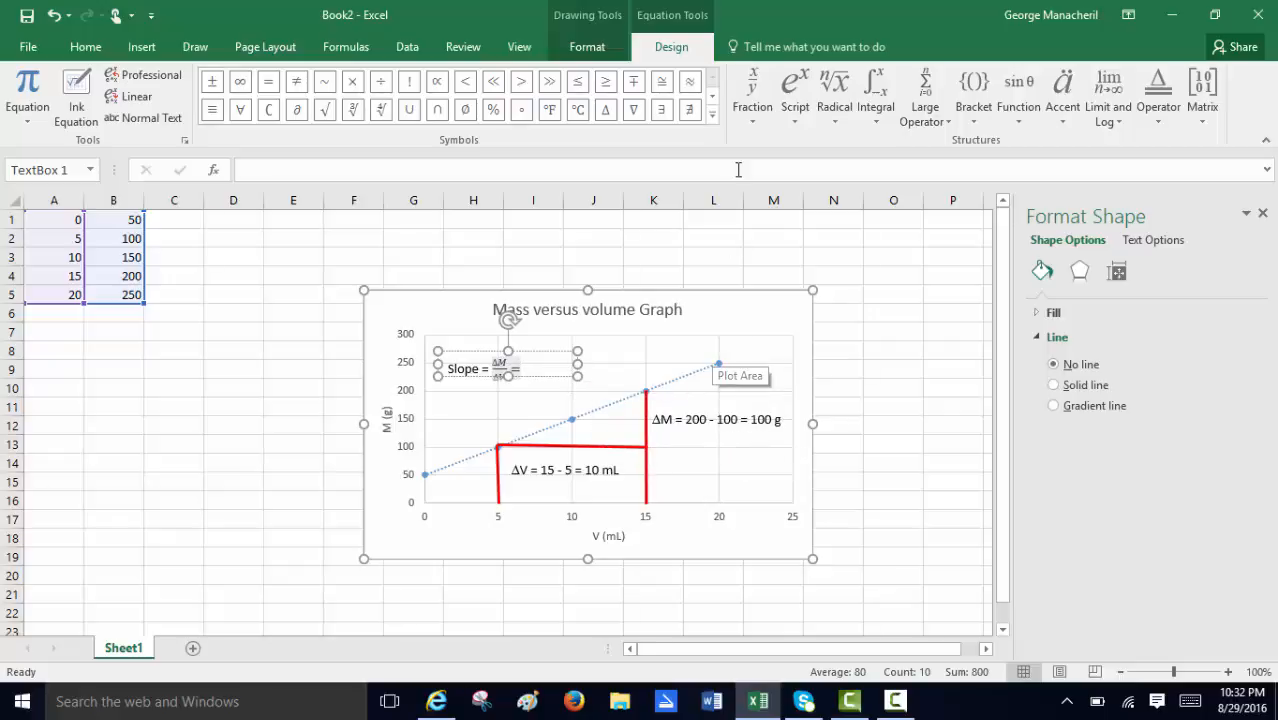
{"action": "left_click", "coordinate": [752, 87]}
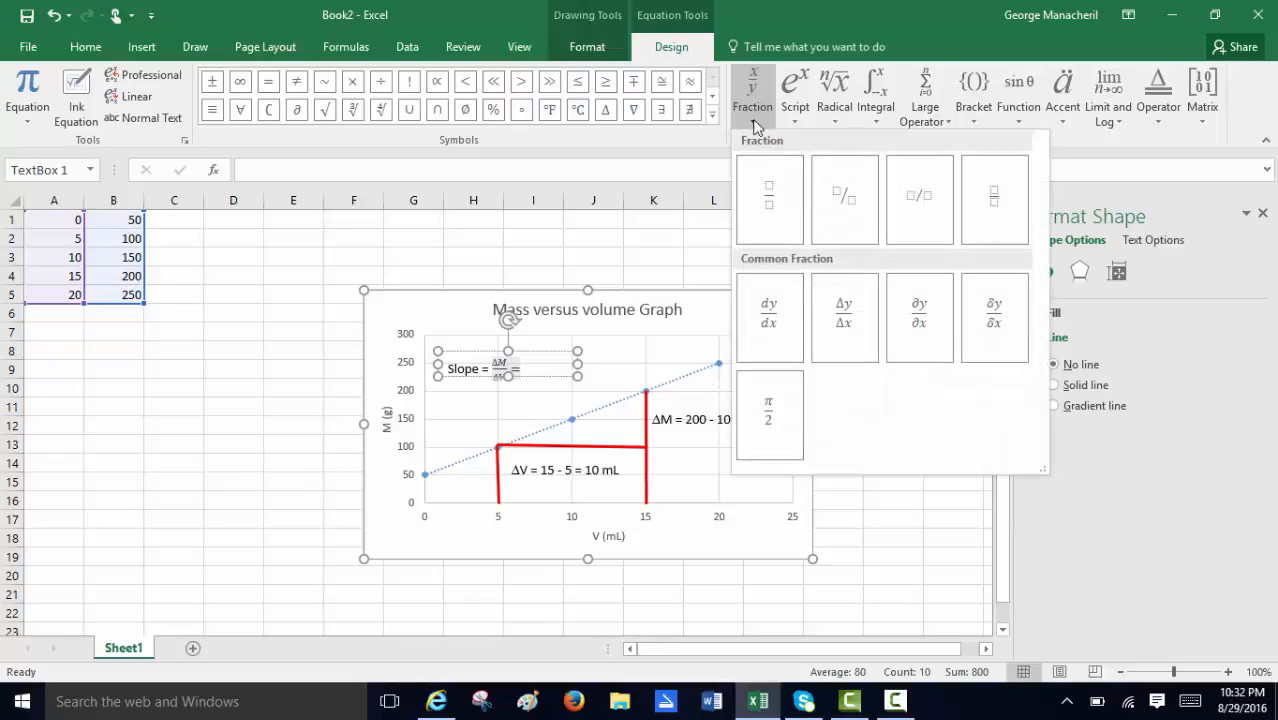
{"action": "left_click", "coordinate": [766, 201]}
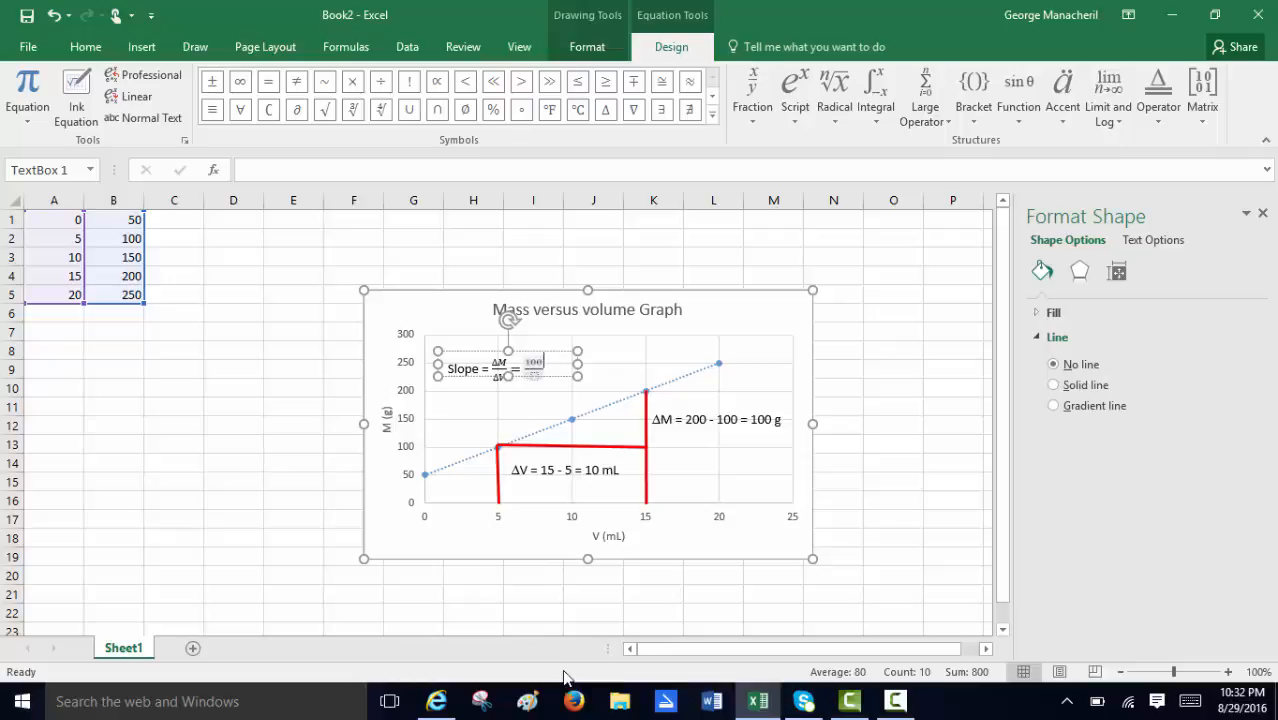
{"action": "type", "text": "g"}
{"action": "key", "text": "Down"}
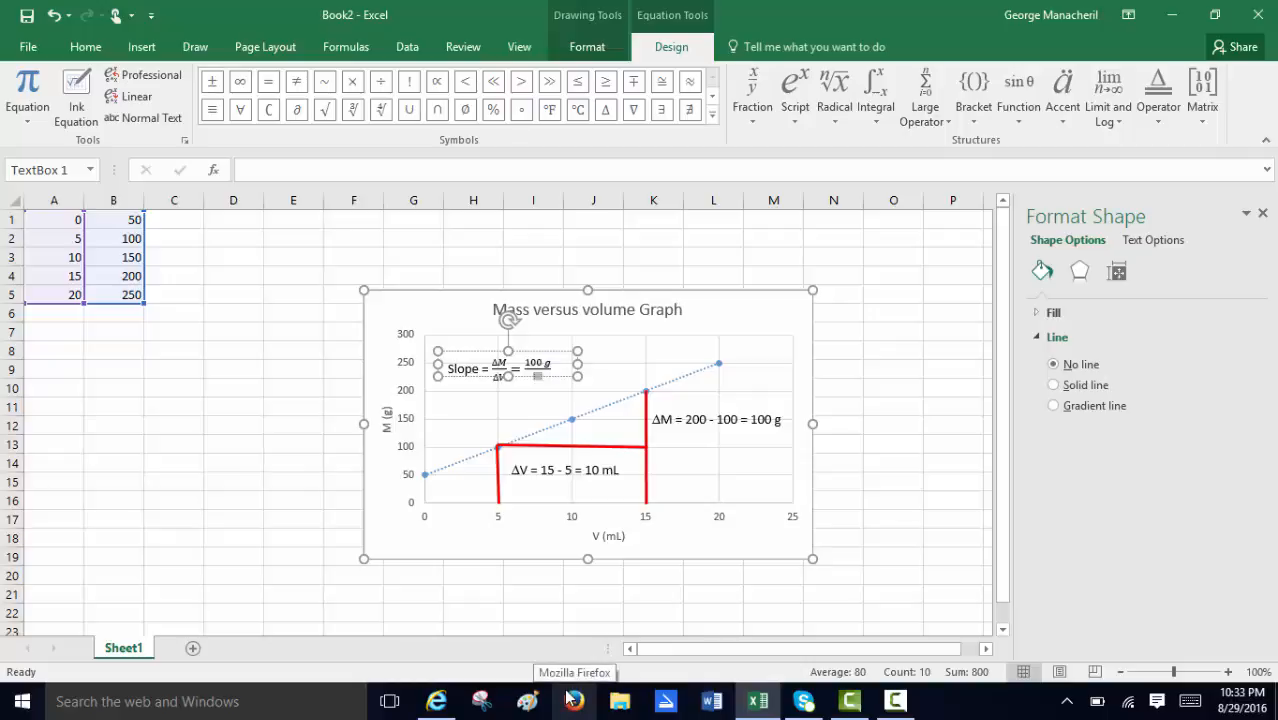
{"action": "type", "text": "10 mL"}
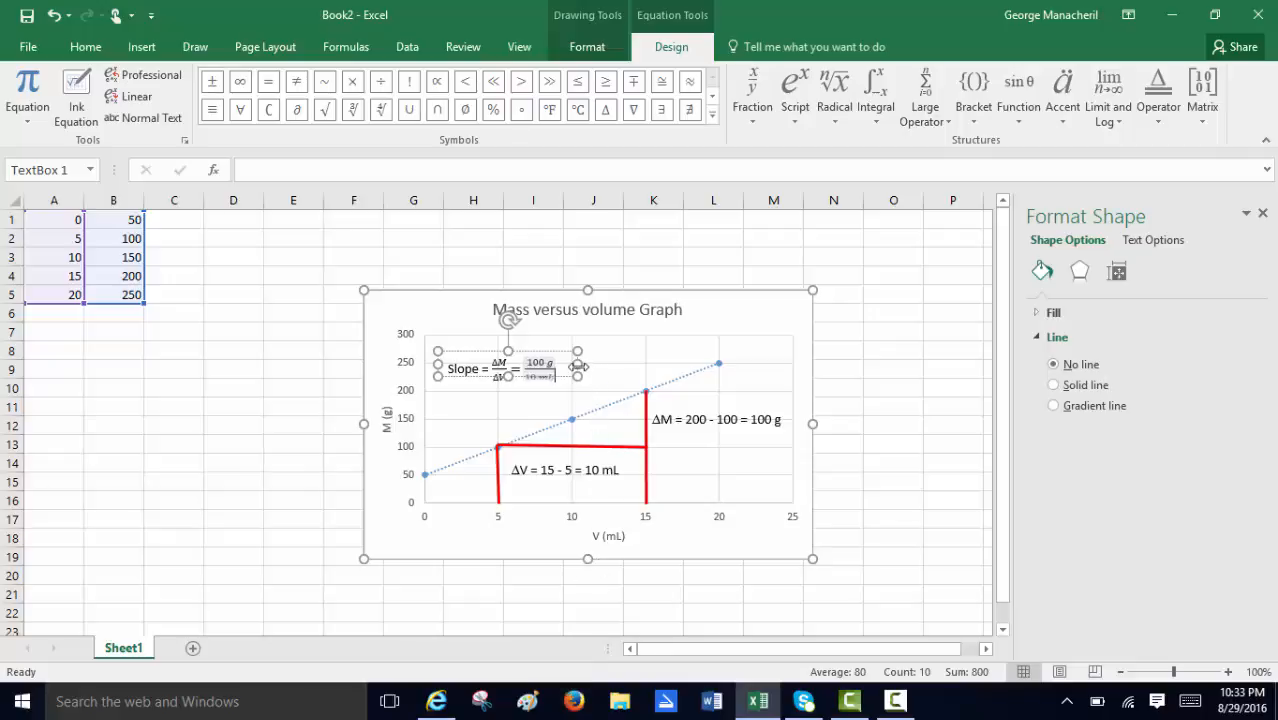
{"action": "left_click_drag", "start_coordinate": [578, 366], "coordinate": [635, 367]}
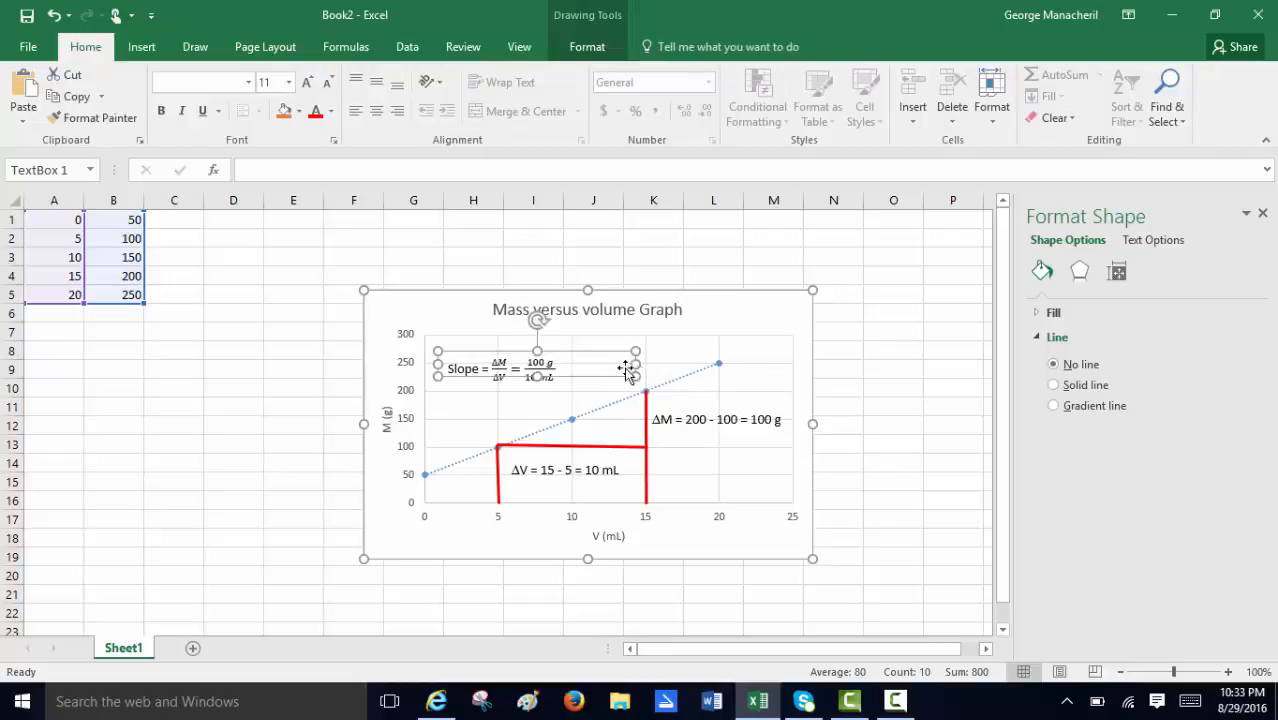
Complete the slope equation with "= 10 g/mL" and widen the text box so it fits on one line.
{"action": "left_click", "coordinate": [557, 377]}
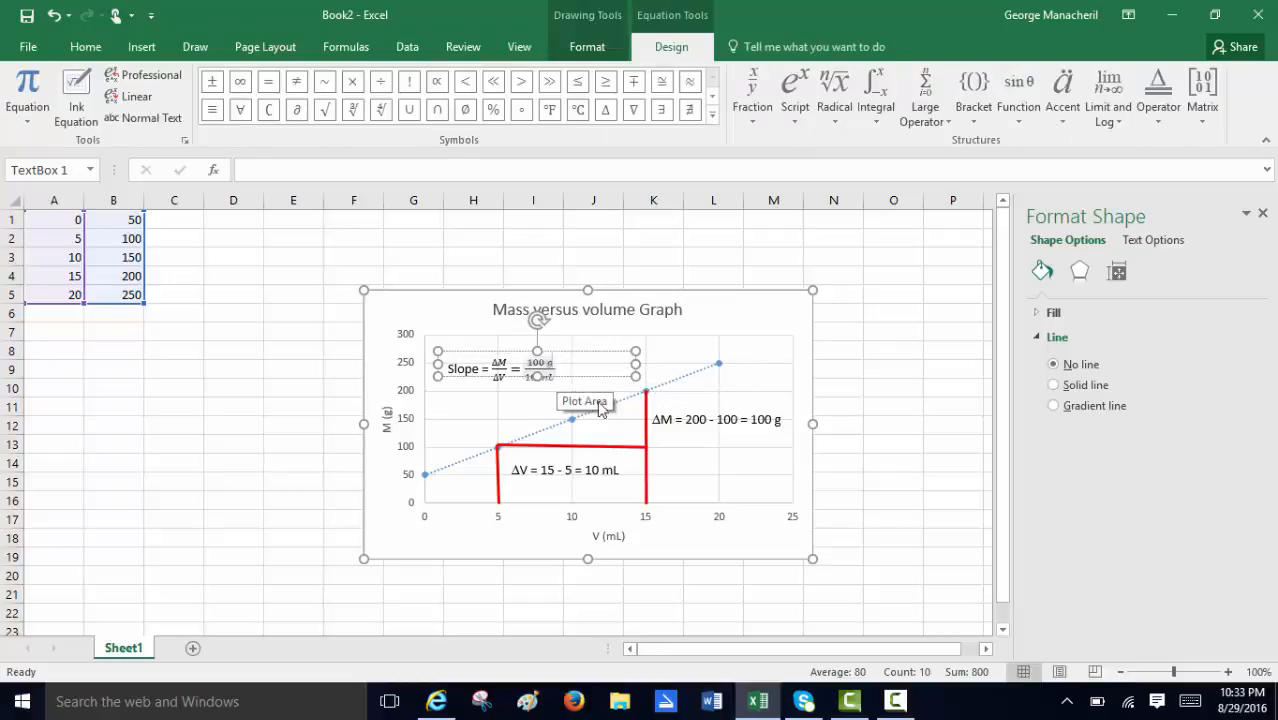
{"action": "key", "text": "Right"}
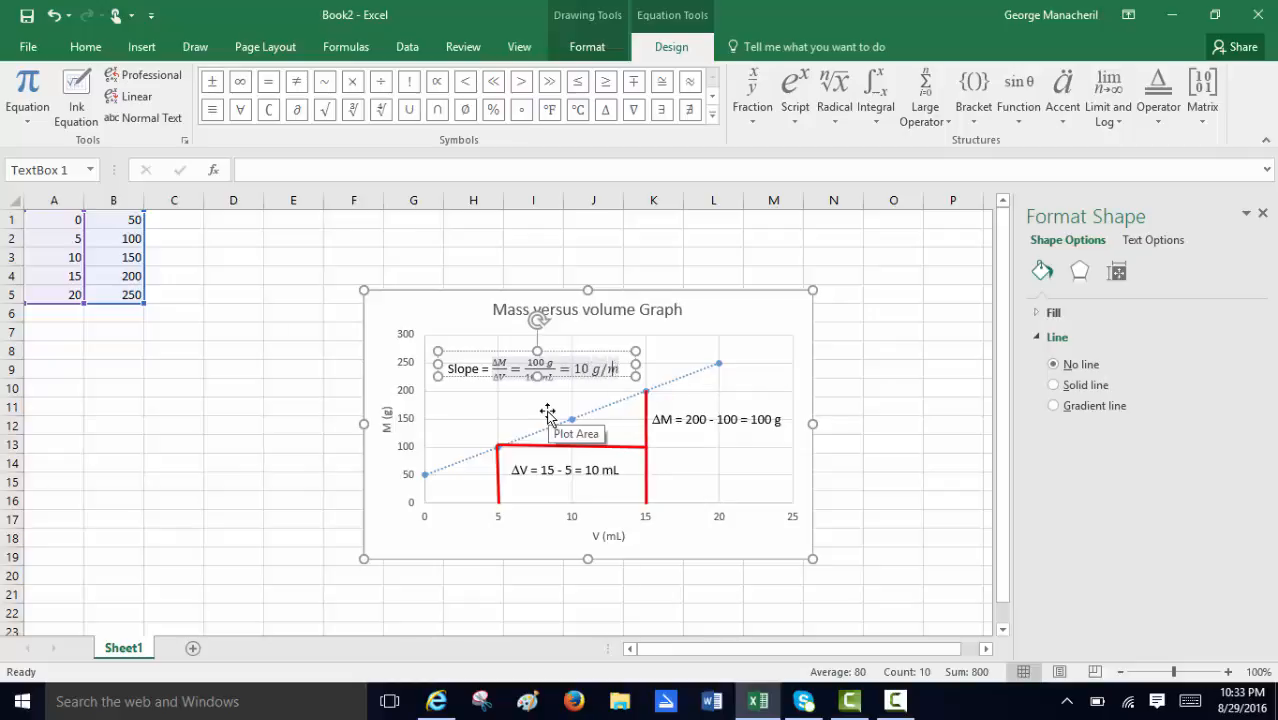
{"action": "type", "text": "L"}
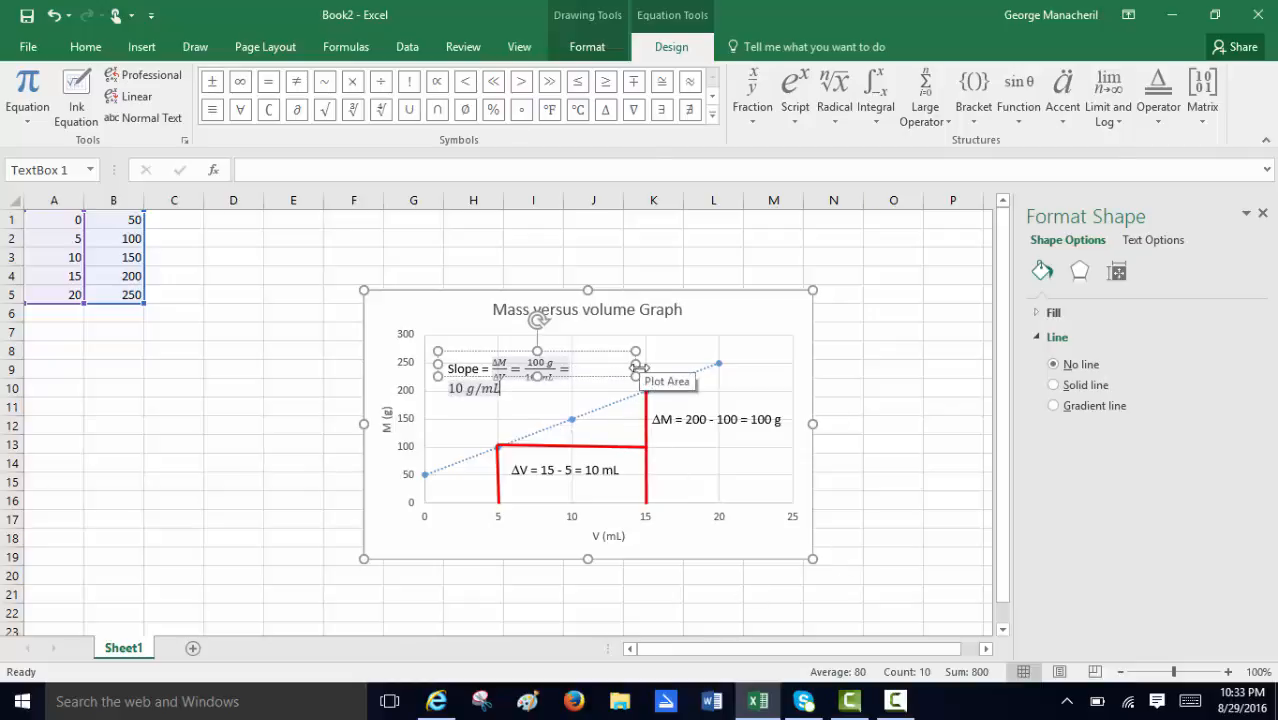
{"action": "left_click_drag", "start_coordinate": [636, 365], "coordinate": [682, 365]}
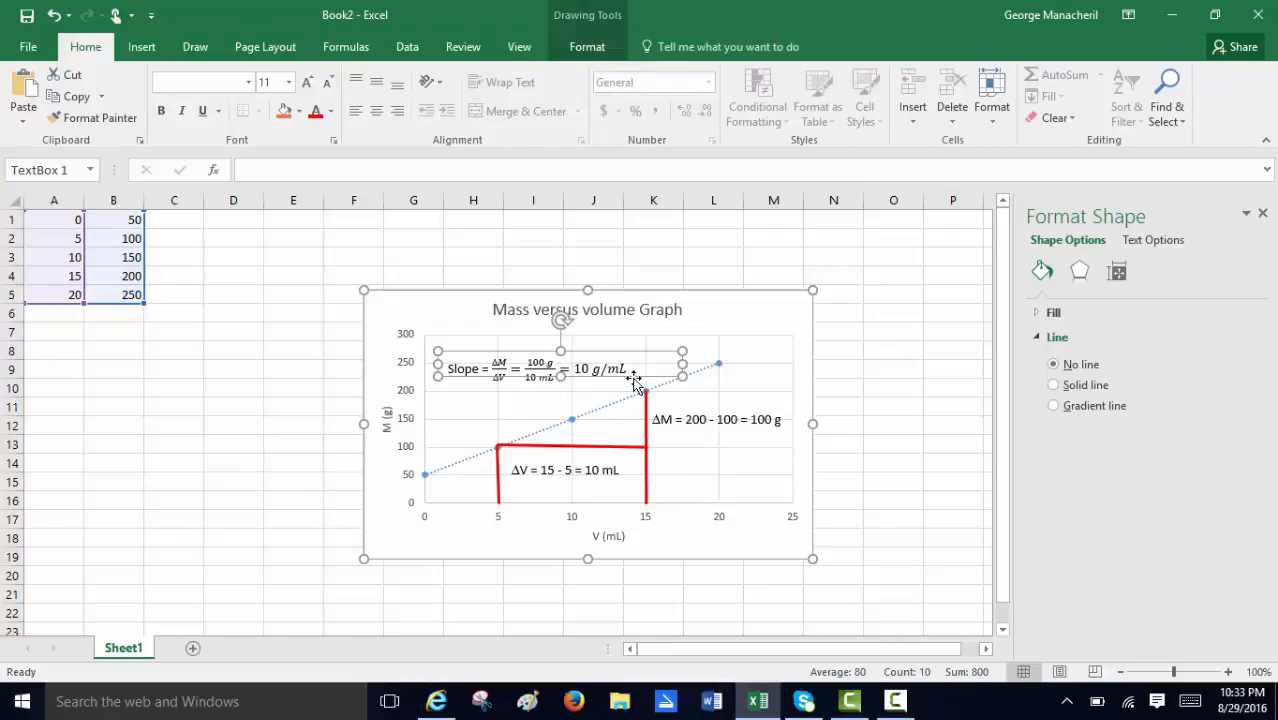
{"action": "left_click", "coordinate": [262, 318]}
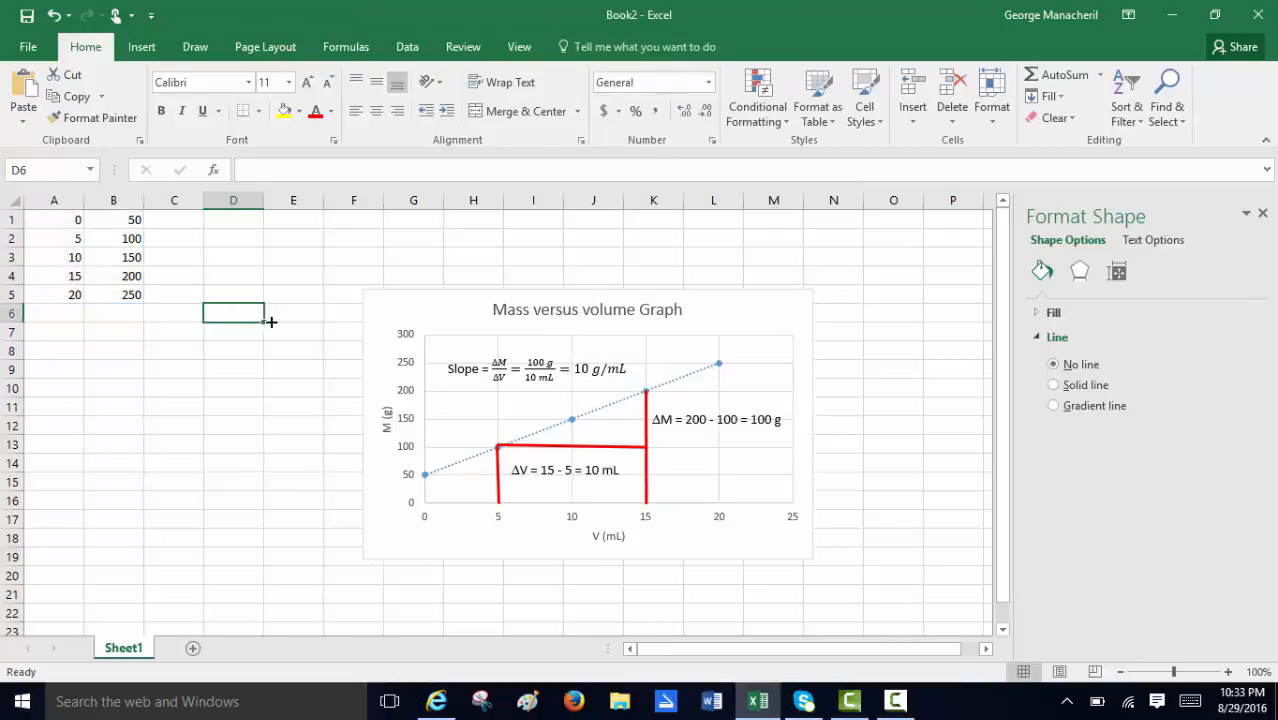
Copy the whole chart, switch to Word, and paste it into a new blank document.
{"action": "left_click", "coordinate": [364, 289]}
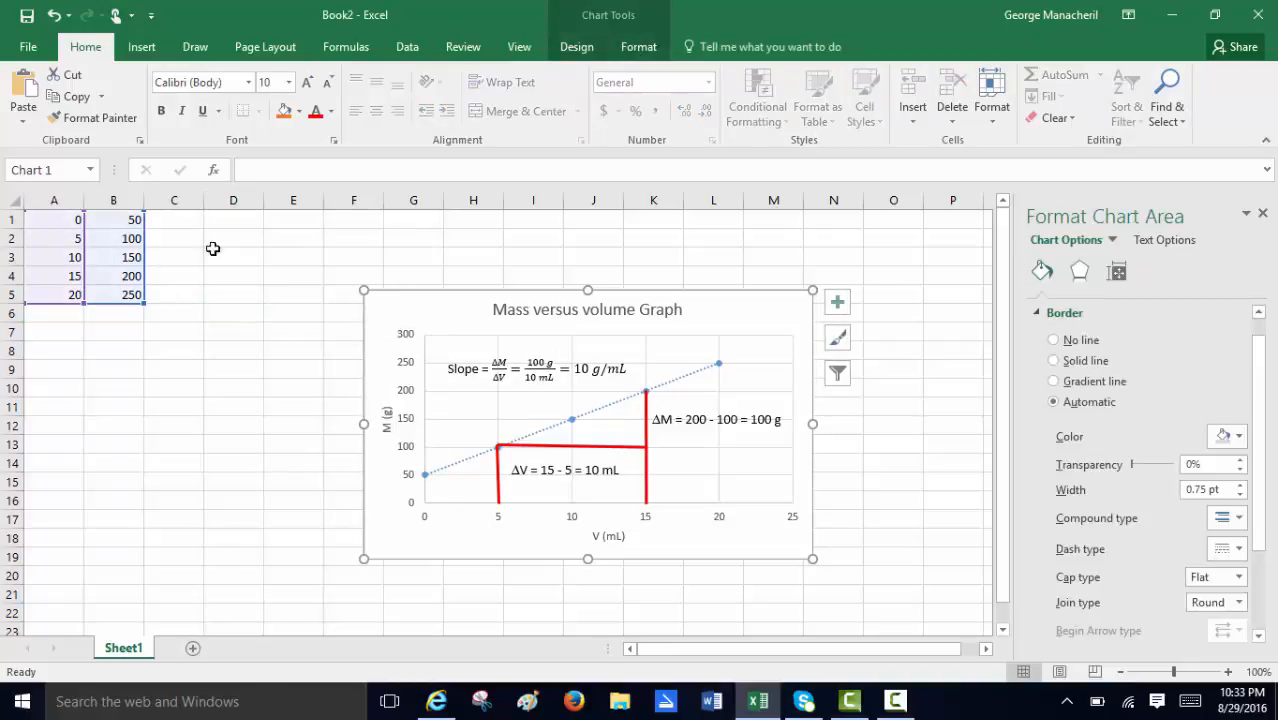
{"action": "left_click", "coordinate": [55, 97]}
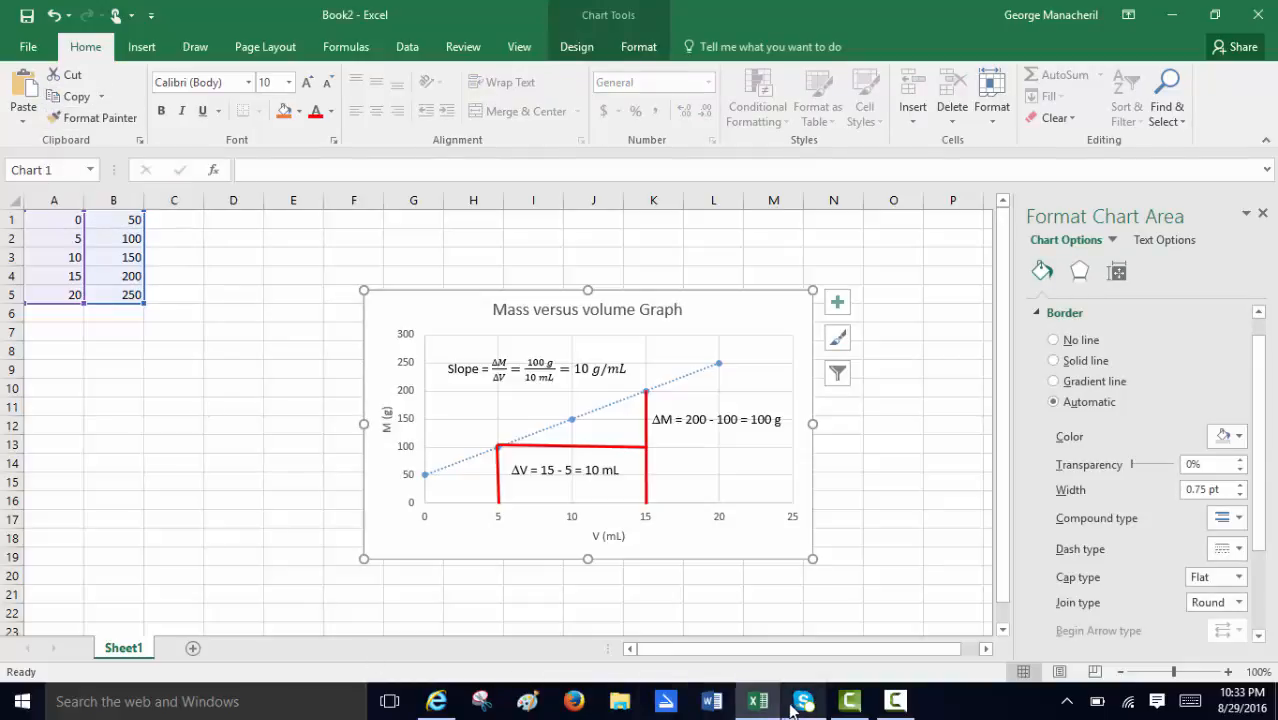
{"action": "left_click", "coordinate": [712, 702]}
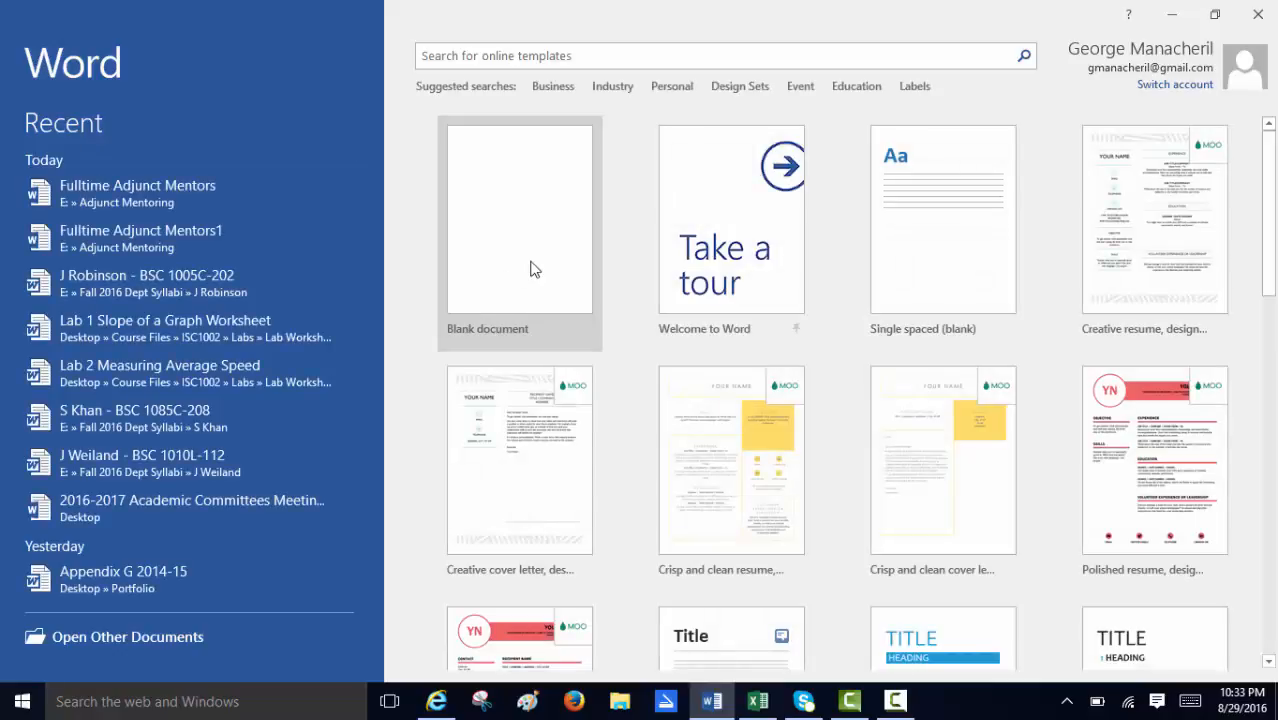
{"action": "left_click", "coordinate": [533, 268]}
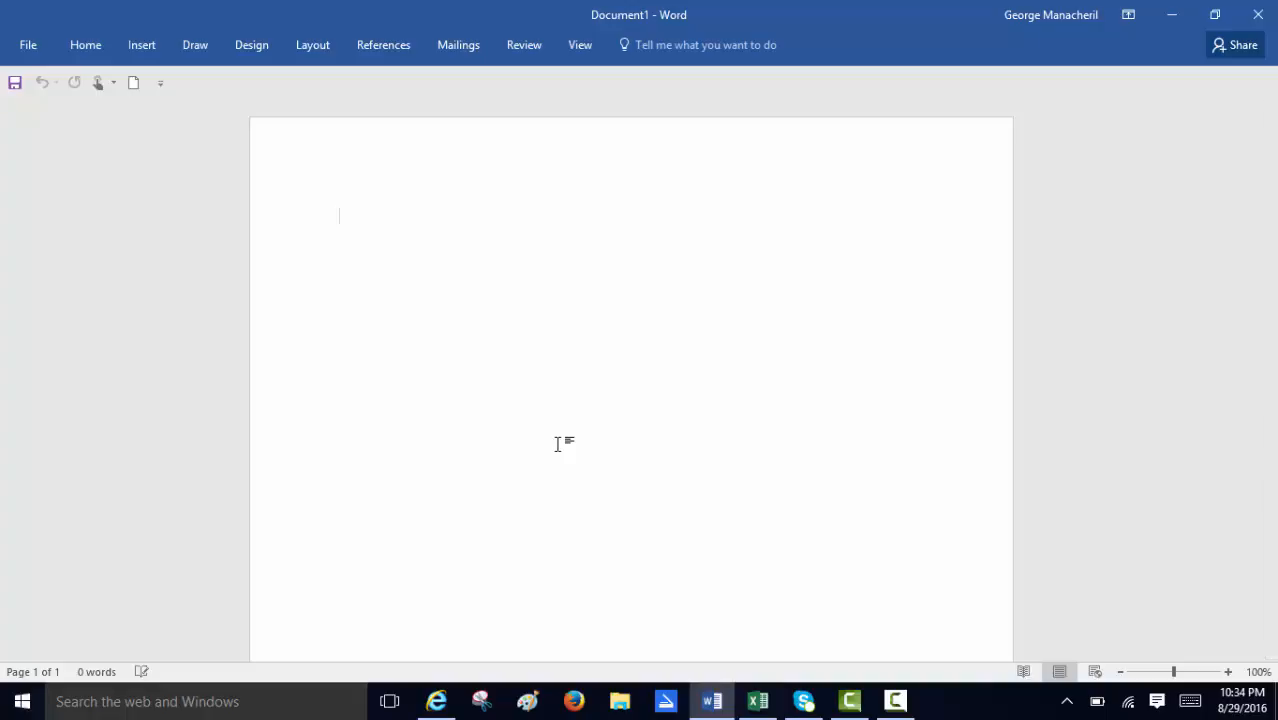
{"action": "key", "text": "ctrl+v"}
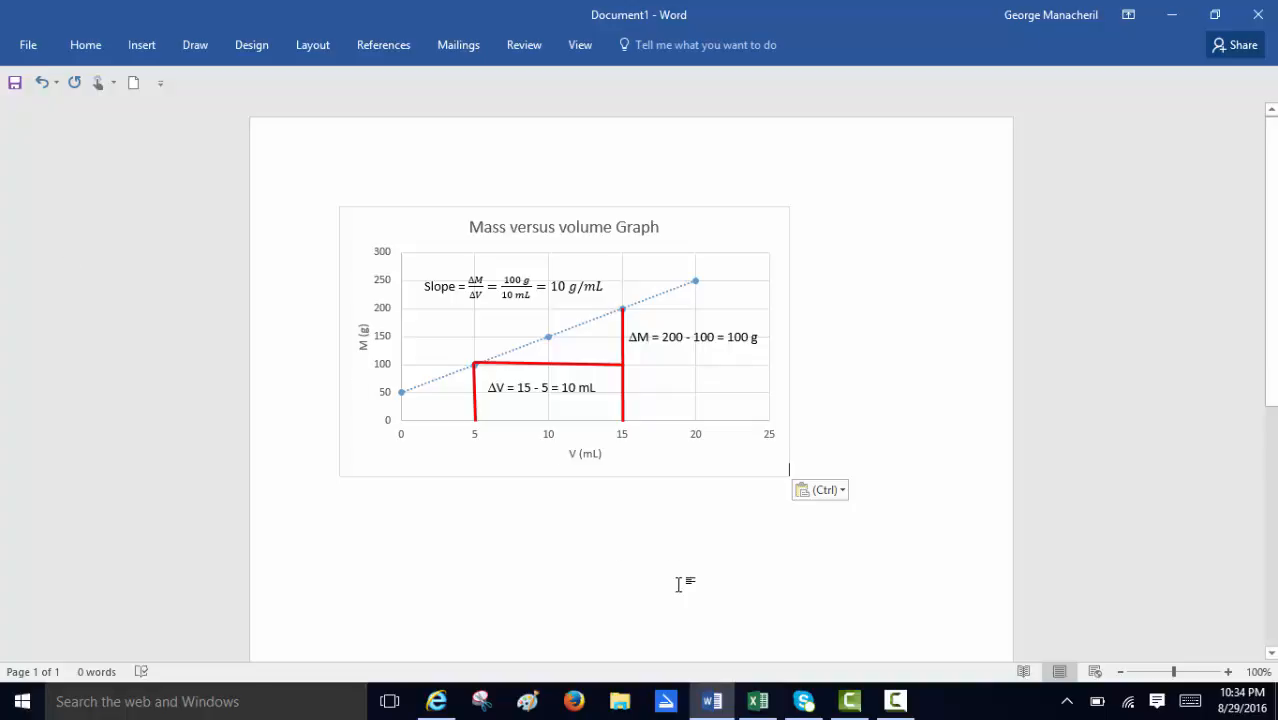
{"action": "left_click_drag", "start_coordinate": [680, 585], "coordinate": [595, 540]}
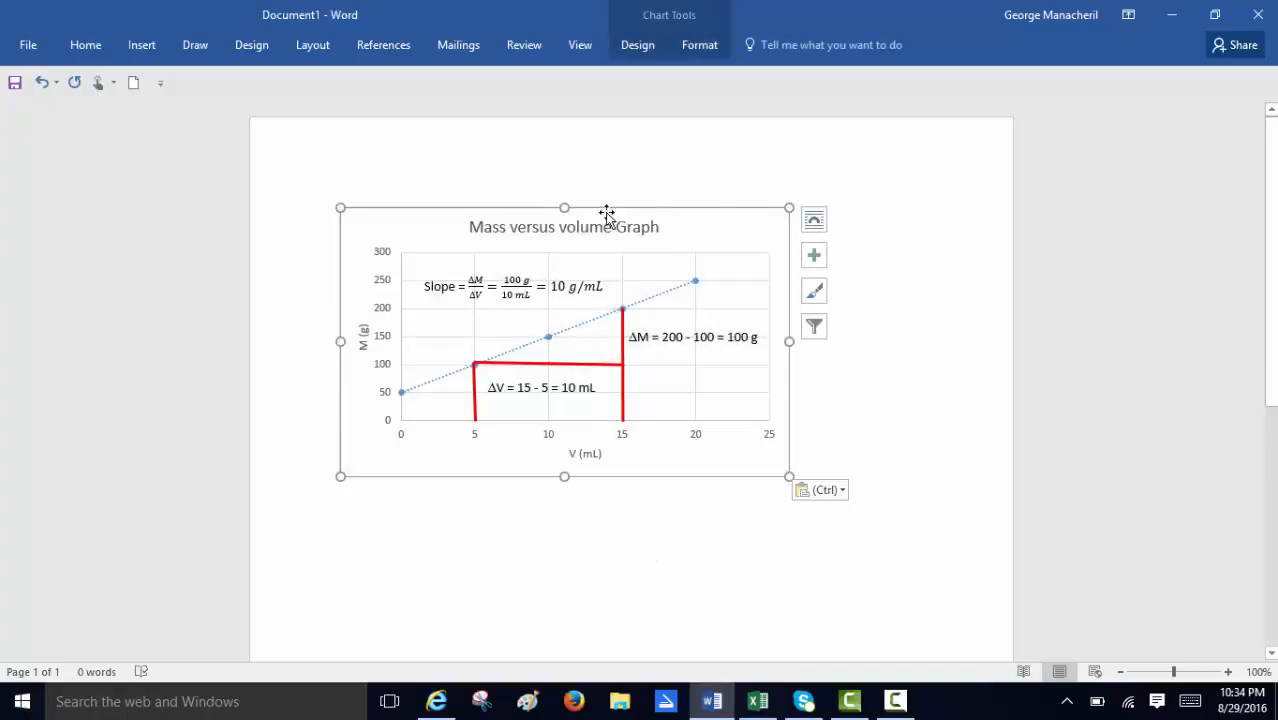